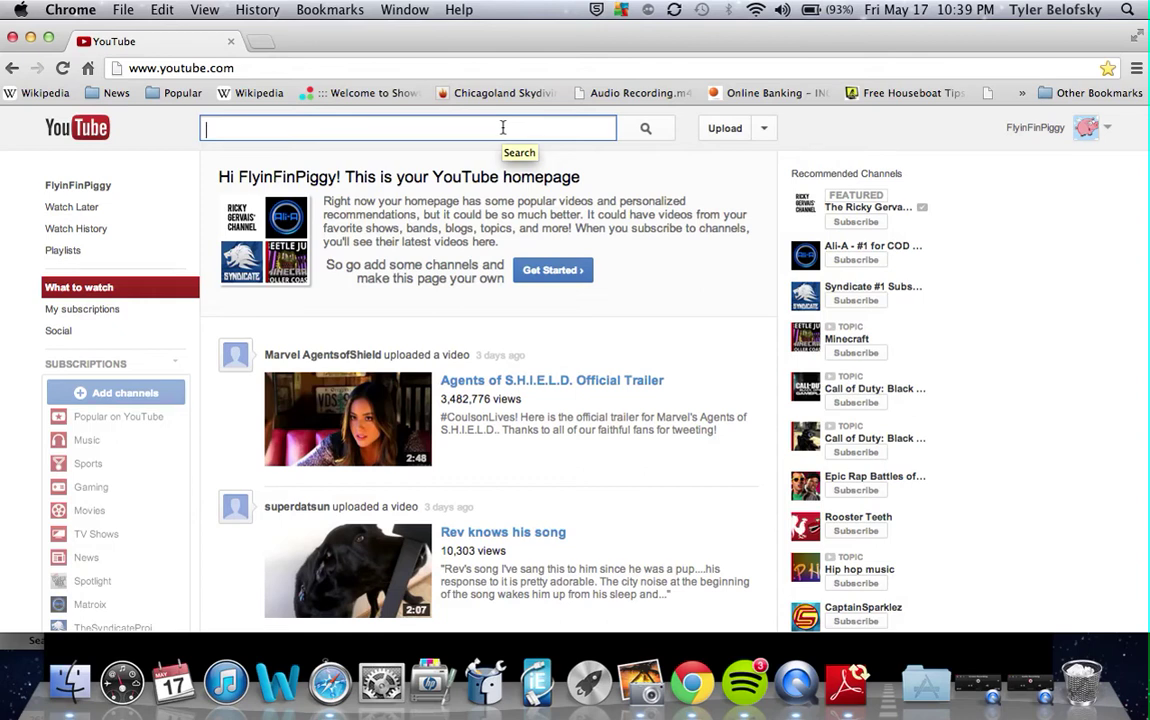
- Clear the stray text and search YouTube for 'X-ray mod 1.5.2' using the matching suggestion
{"action": "type", "text": "jkfjfj"}
{"action": "key", "text": "BackSpace"}
{"action": "key", "text": "BackSpace"}
{"action": "key", "text": "BackSpace"}
{"action": "key", "text": "BackSpace"}
{"action": "key", "text": "BackSpace"}
{"action": "key", "text": "BackSpace"}
{"action": "key", "text": "BackSpace"}
{"action": "key", "text": "BackSpace"}
{"action": "key", "text": "BackSpace"}
{"action": "type", "text": "X"}
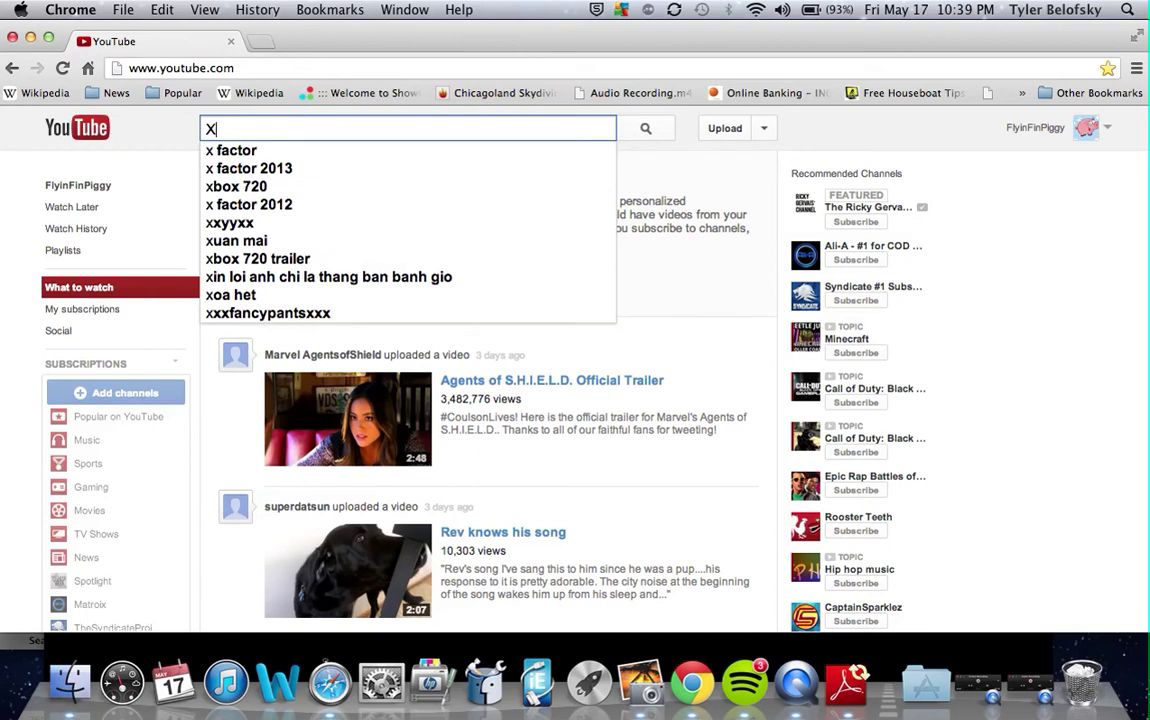
{"action": "type", "text": "-ray mod "}
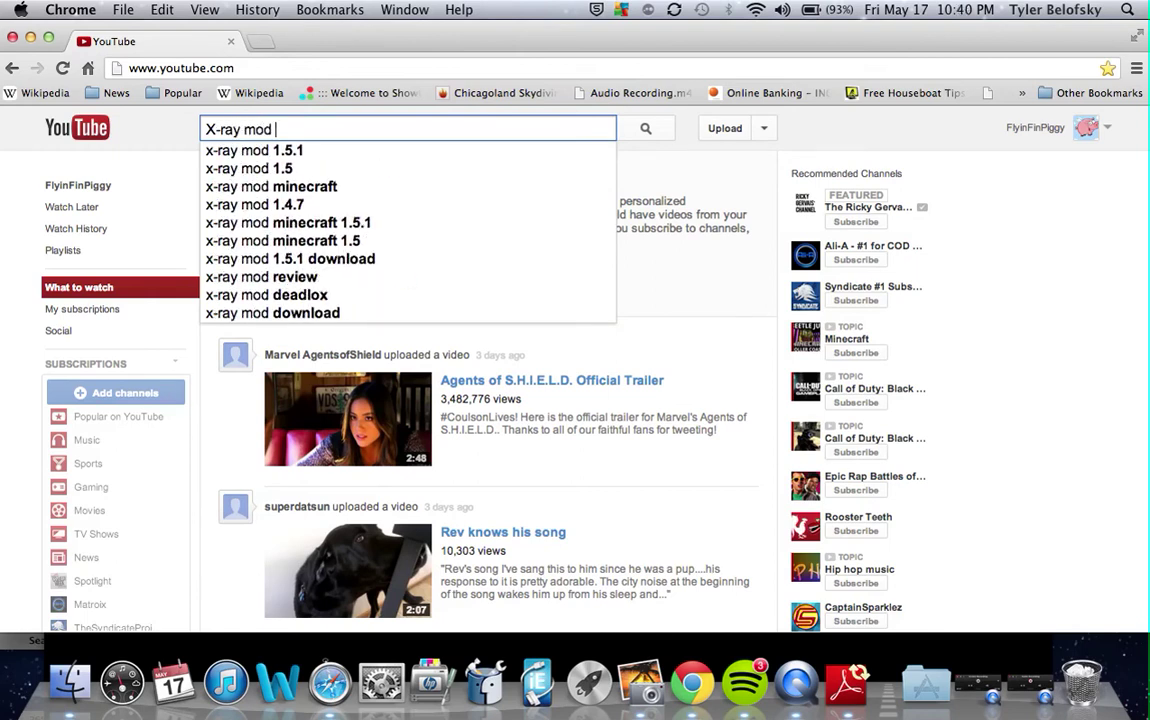
{"action": "type", "text": "1.5"}
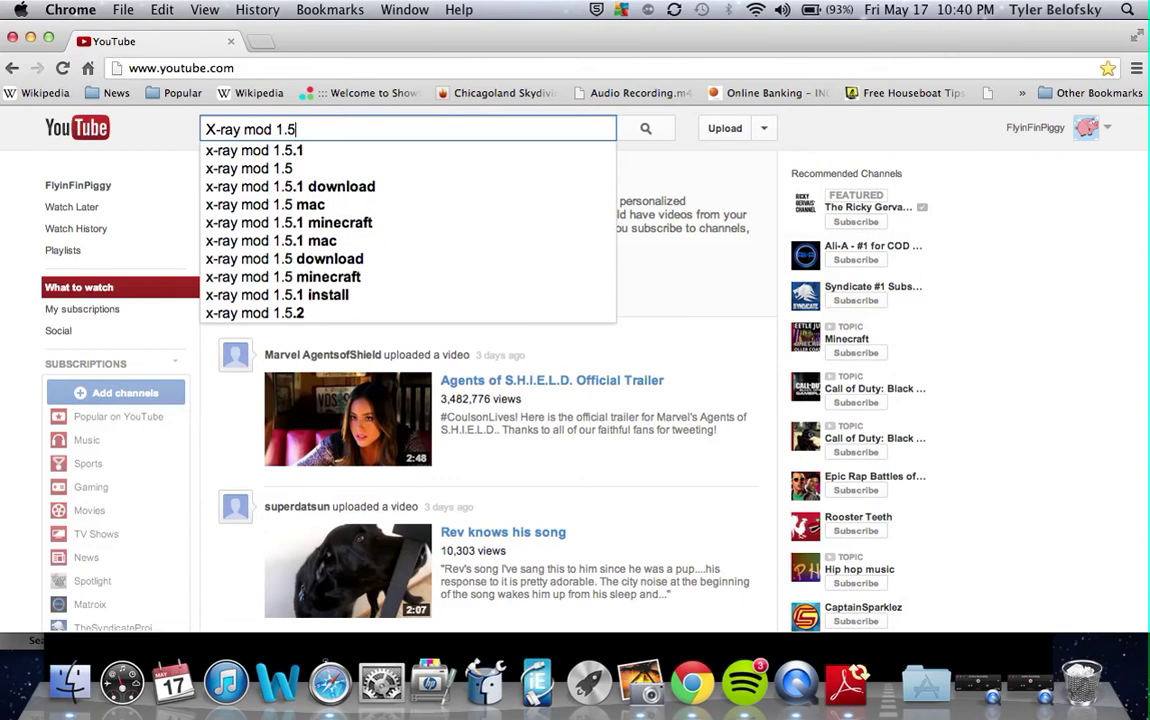
{"action": "type", "text": ".2"}
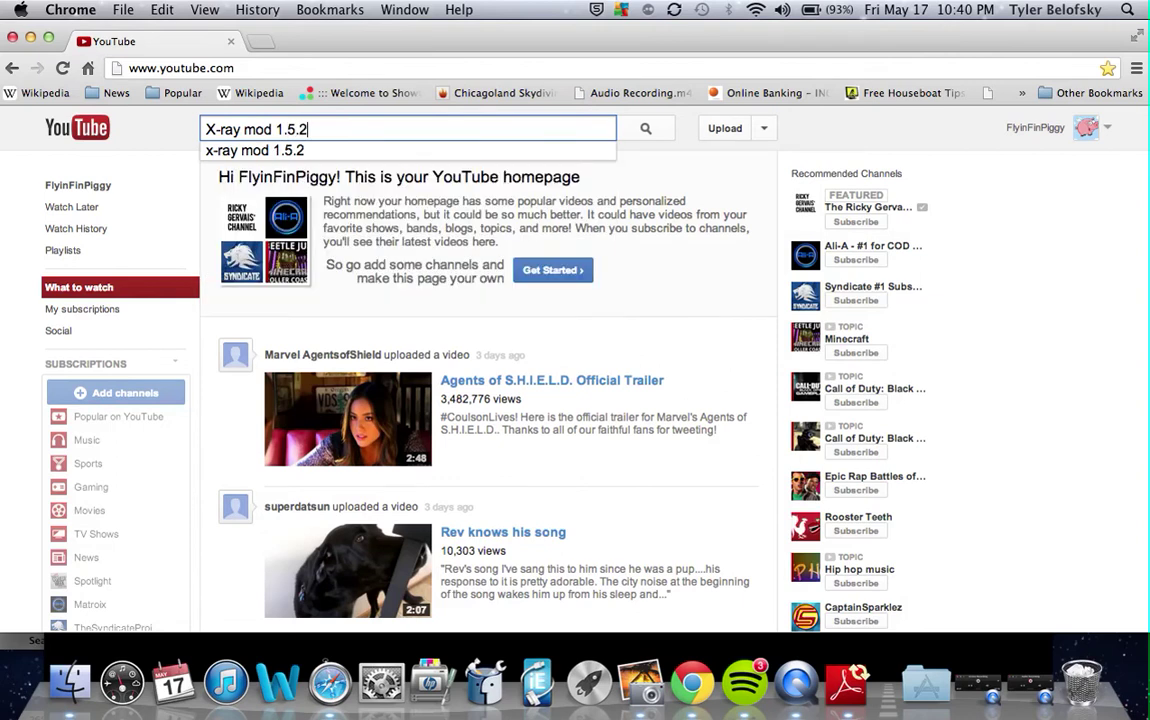
{"action": "left_click", "coordinate": [468, 155]}
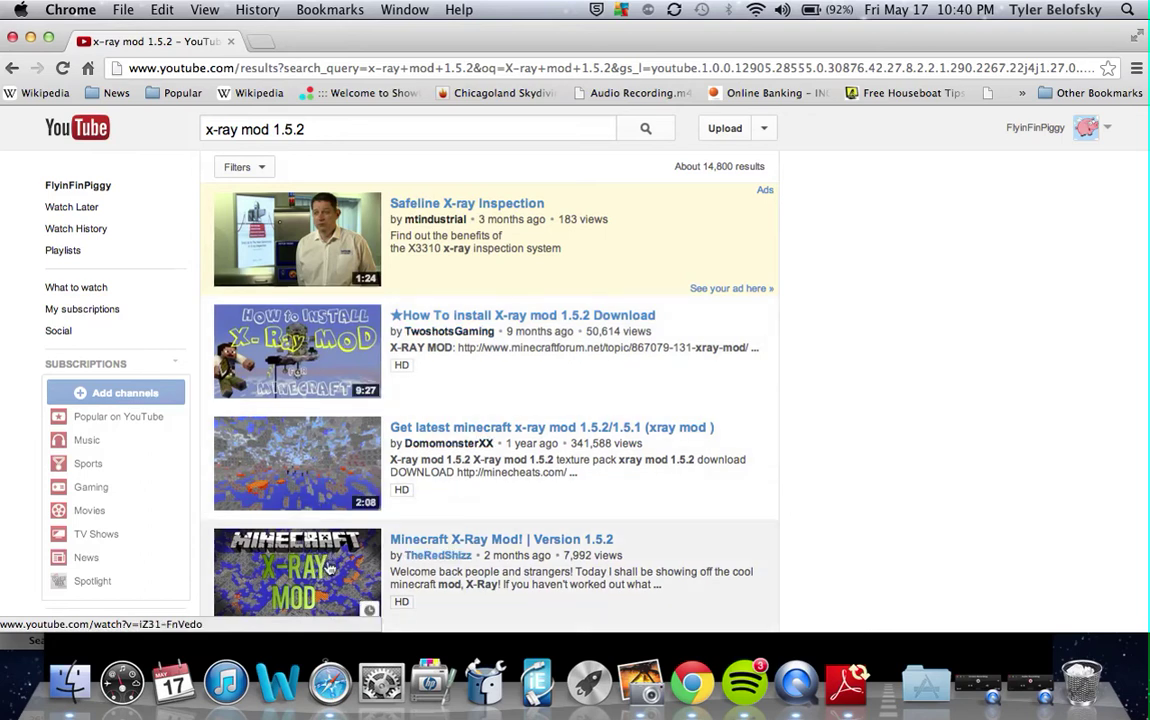
- Open the 'Minecraft X-Ray Mod! | Version 1.5.2' video and pause its pre-roll ad
{"action": "left_click", "coordinate": [332, 540]}
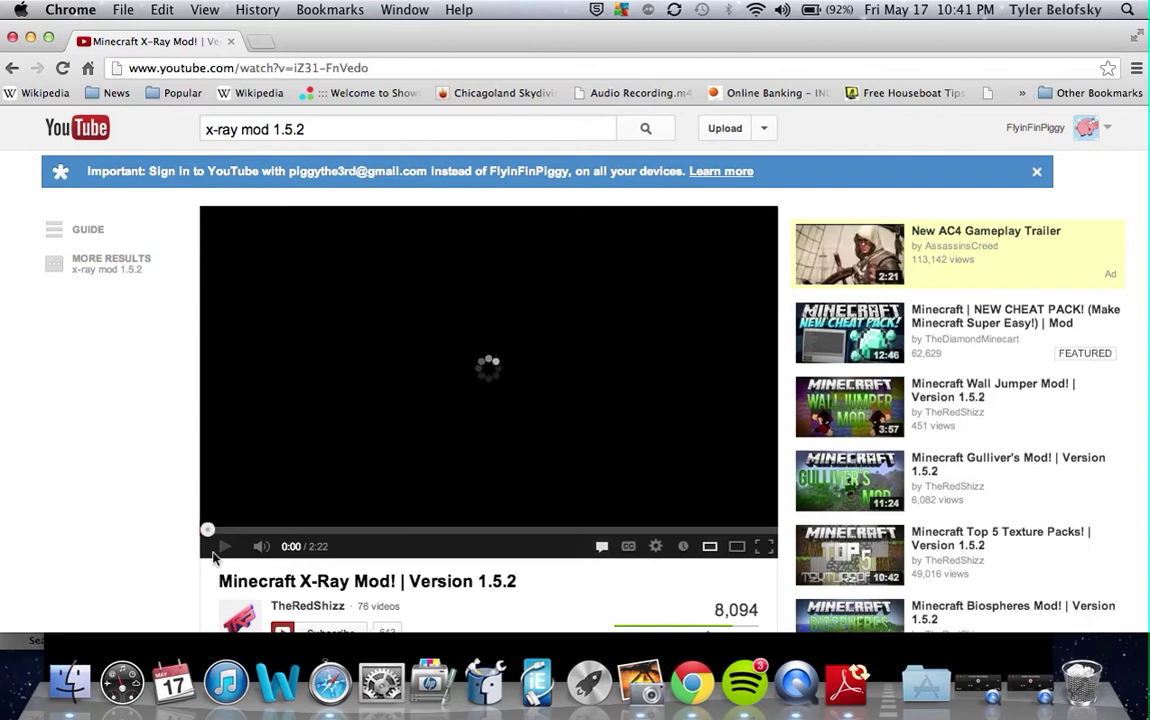
{"action": "scroll", "coordinate": [257, 545], "scroll_direction": "down", "scroll_amount": 2}
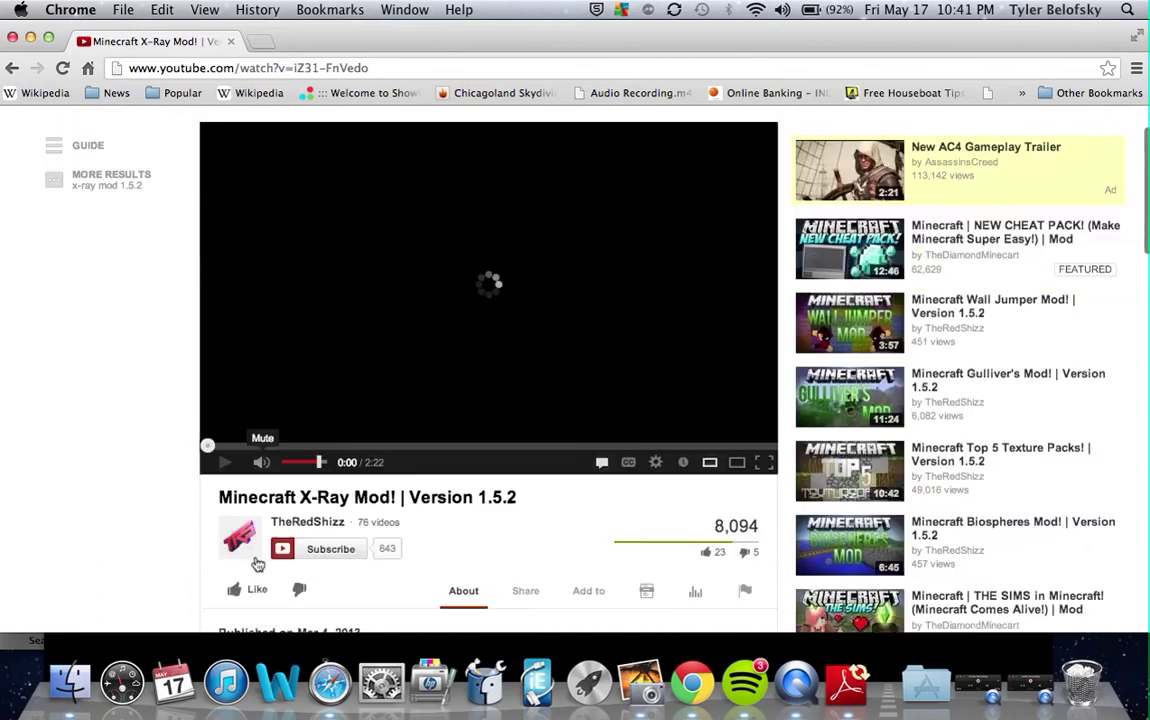
{"action": "scroll", "coordinate": [250, 550], "scroll_direction": "down", "scroll_amount": 1}
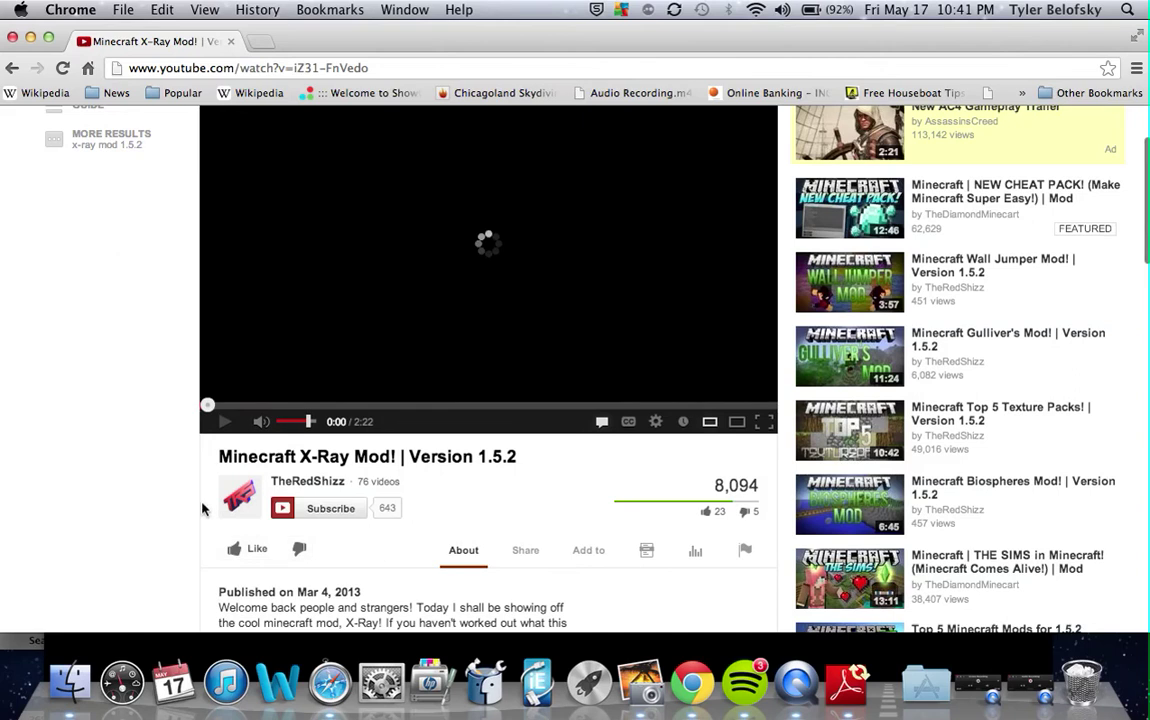
{"action": "left_click", "coordinate": [225, 425]}
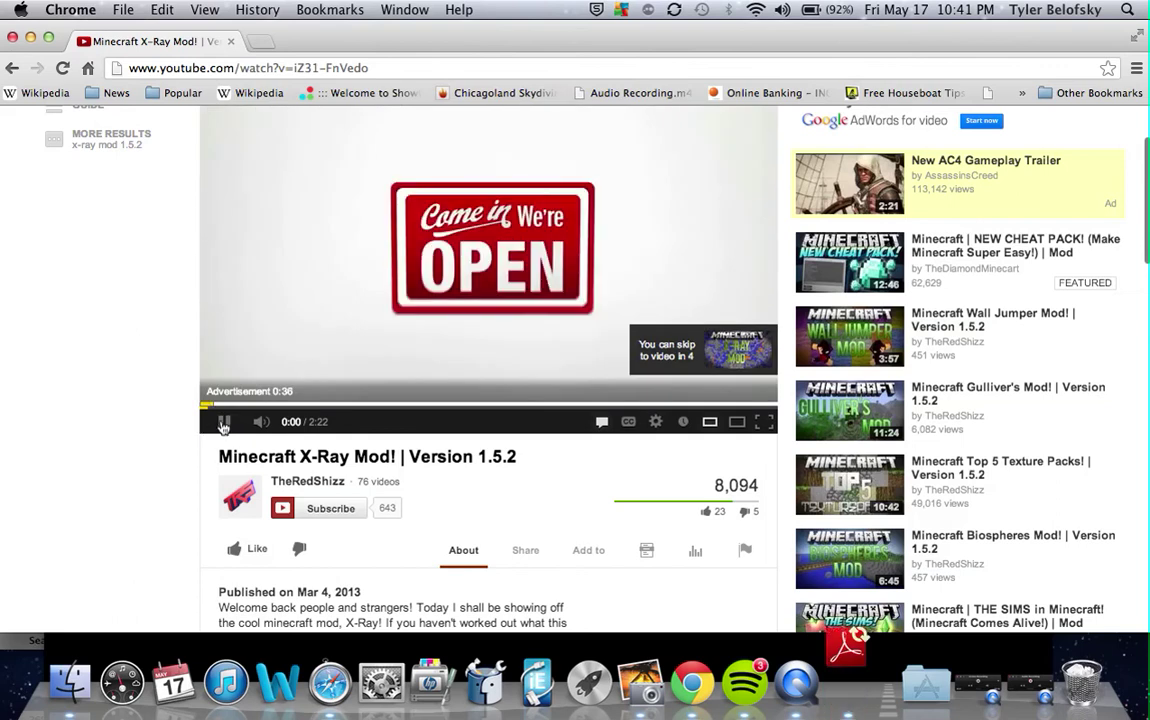
{"action": "left_click", "coordinate": [224, 423]}
- Expand the video's description to reveal the 'Link to The Mod' download link
{"action": "scroll", "coordinate": [365, 515], "scroll_direction": "down", "scroll_amount": 4}
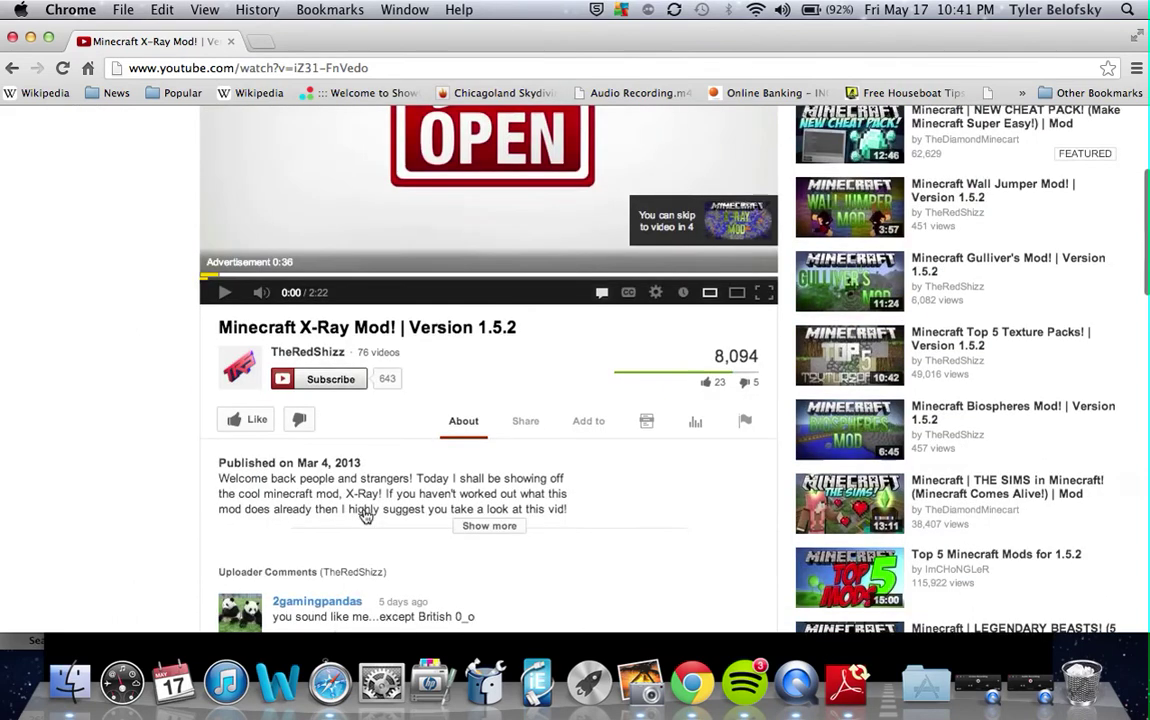
{"action": "scroll", "coordinate": [370, 505], "scroll_direction": "down", "scroll_amount": 2}
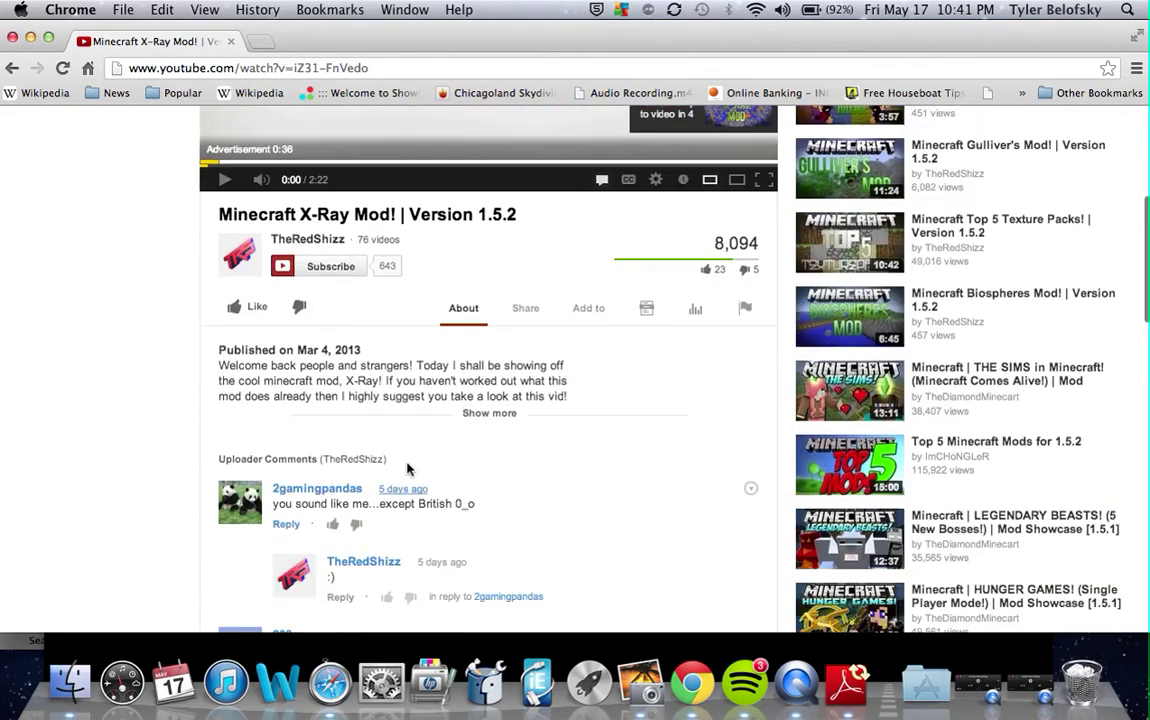
{"action": "left_click_drag", "start_coordinate": [488, 502], "coordinate": [390, 470]}
{"action": "left_click", "coordinate": [565, 452]}
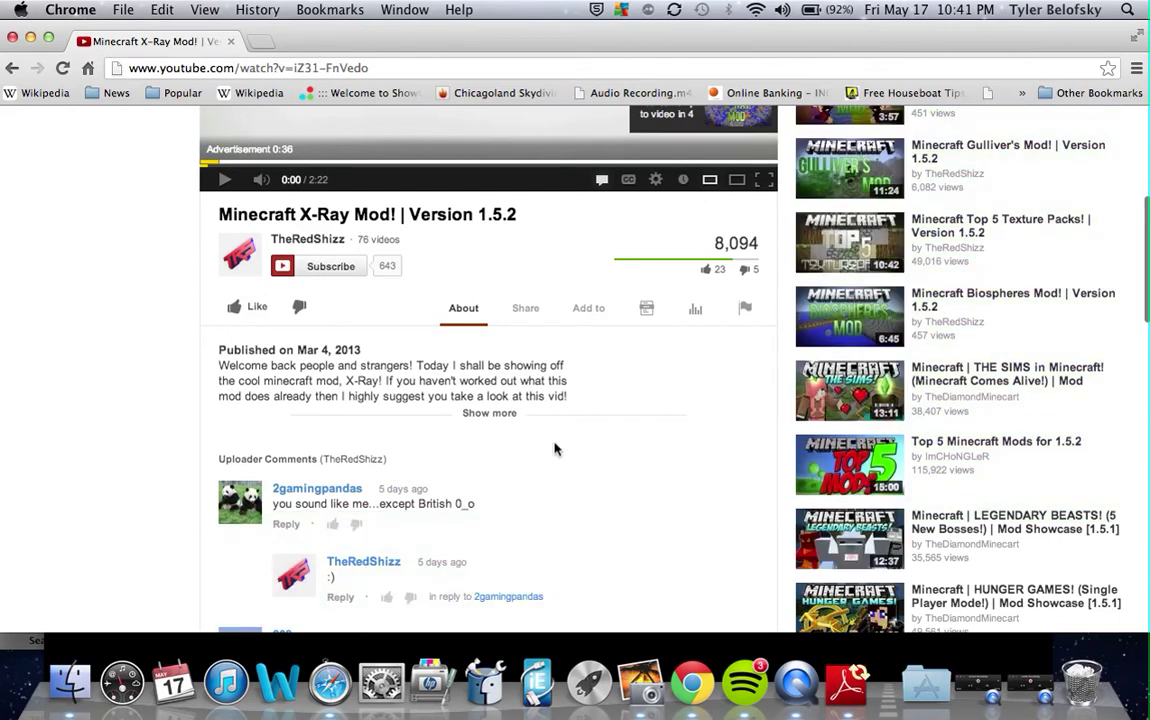
{"action": "left_click", "coordinate": [484, 414]}
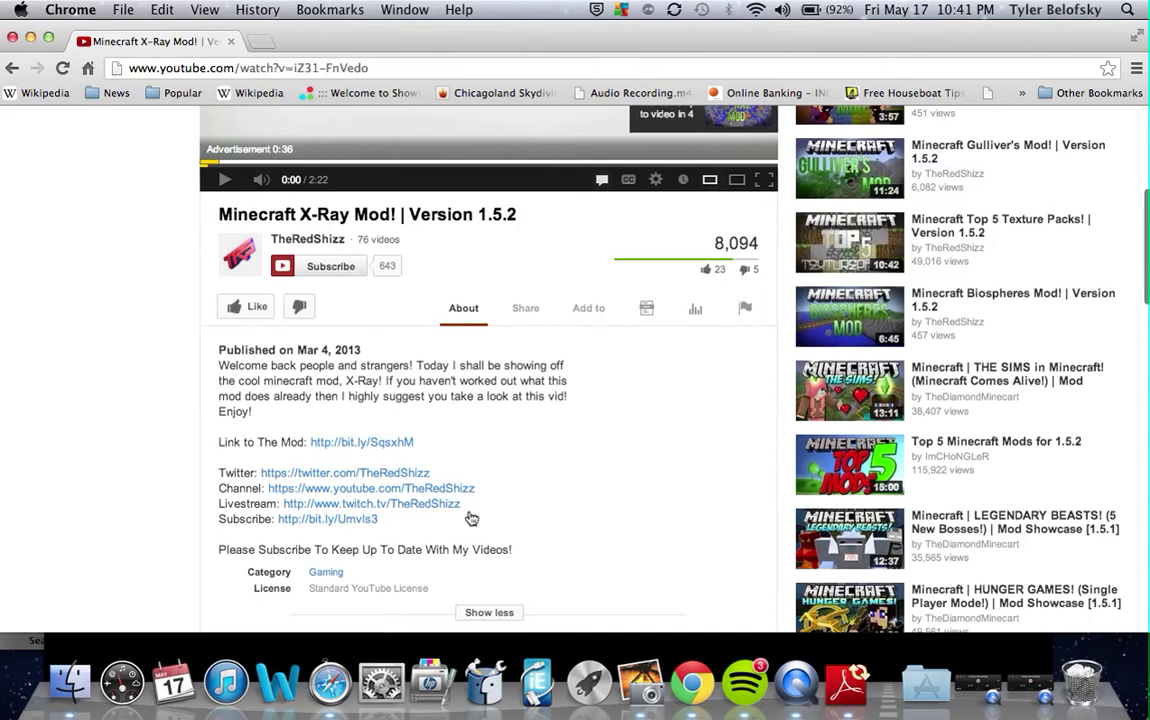
{"action": "scroll", "coordinate": [463, 499], "scroll_direction": "down", "scroll_amount": 1}
{"action": "scroll", "coordinate": [463, 499], "scroll_direction": "down", "scroll_amount": 5}
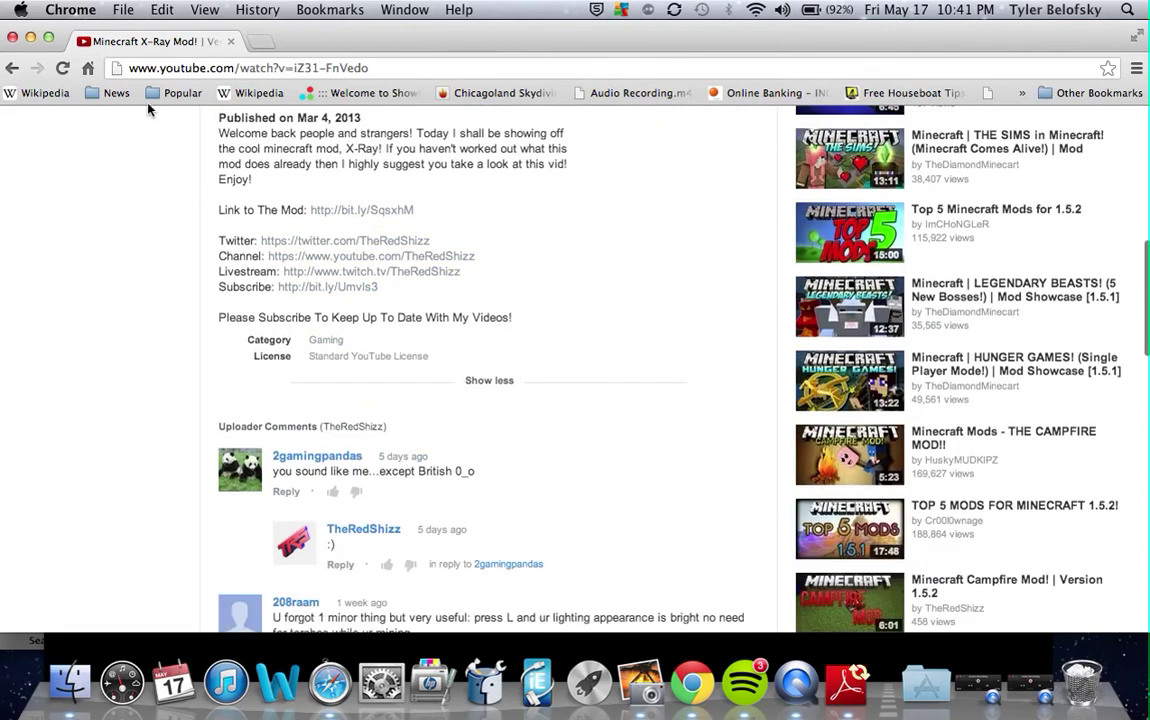
- Follow 'Link to The Mod' to the [1.5.2] XRAY MOD forum thread and scroll to Download
{"action": "left_click", "coordinate": [347, 212]}
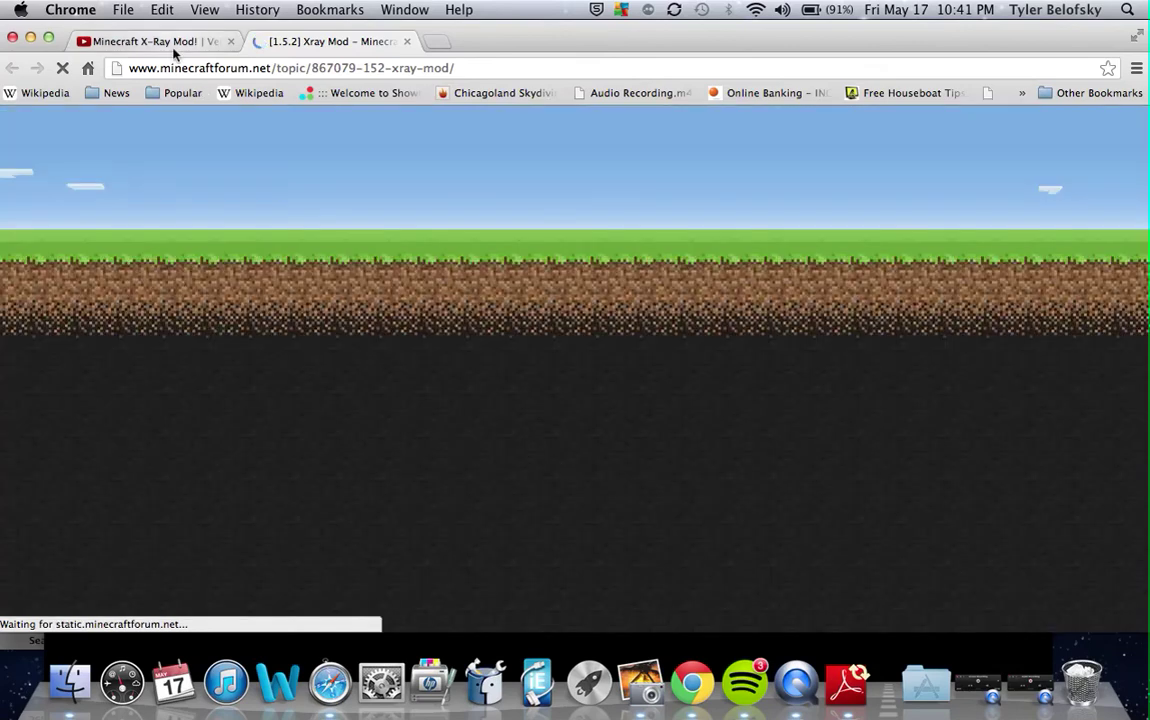
{"action": "left_click", "coordinate": [210, 45]}
{"action": "left_click", "coordinate": [370, 43]}
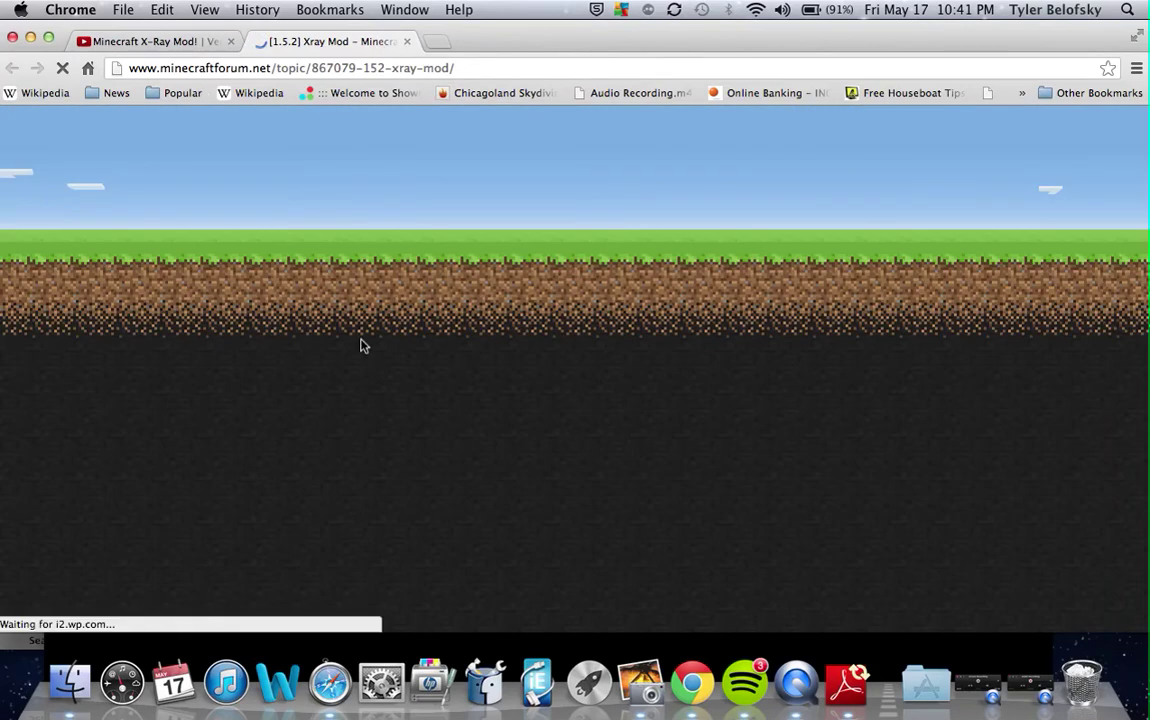
{"action": "scroll", "coordinate": [363, 345], "scroll_direction": "down", "scroll_amount": 3}
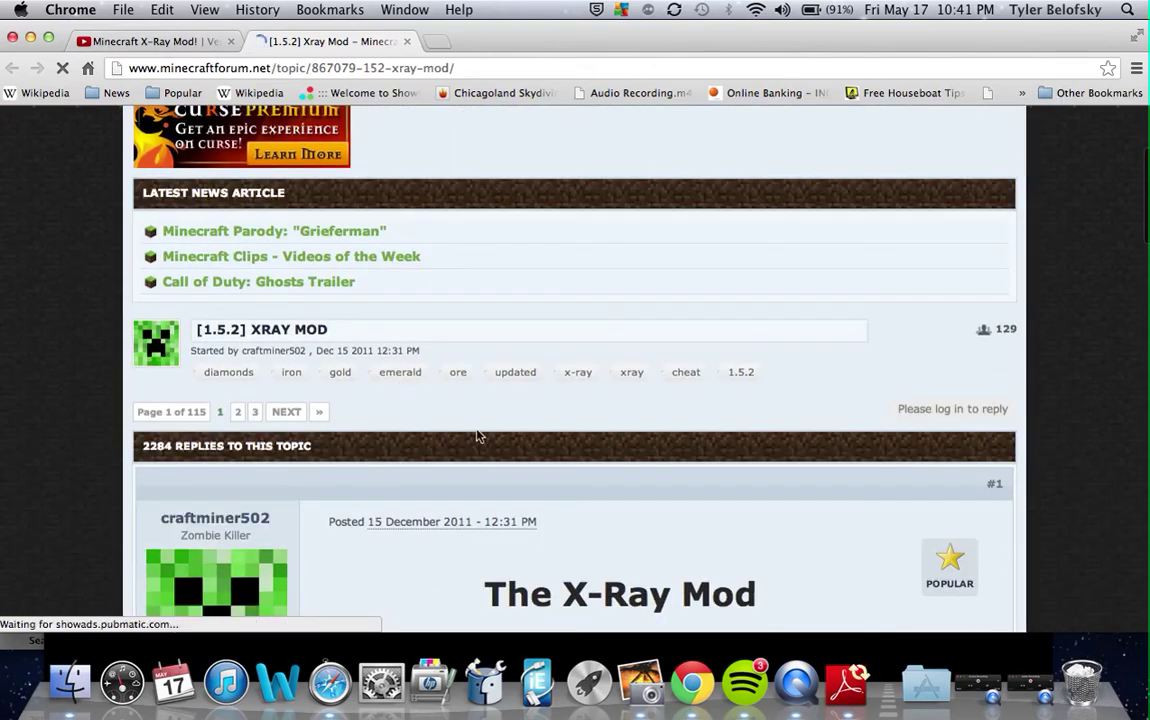
{"action": "scroll", "coordinate": [403, 458], "scroll_direction": "down", "scroll_amount": 5}
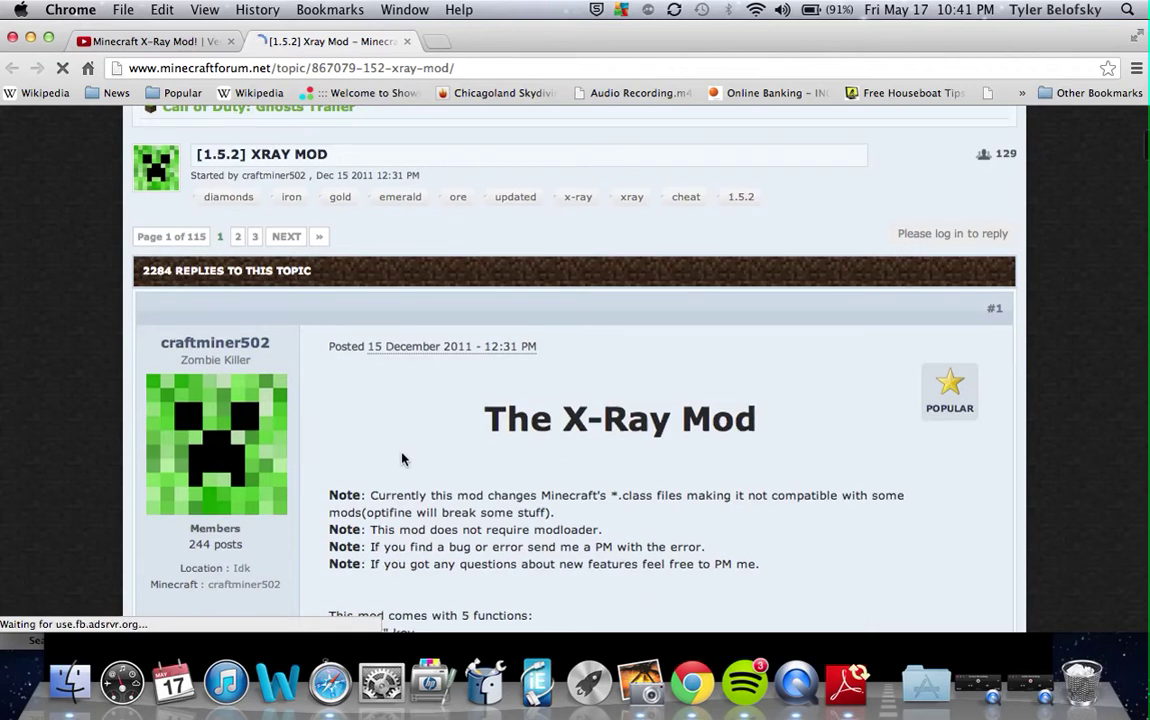
{"action": "scroll", "coordinate": [403, 458], "scroll_direction": "down", "scroll_amount": 10}
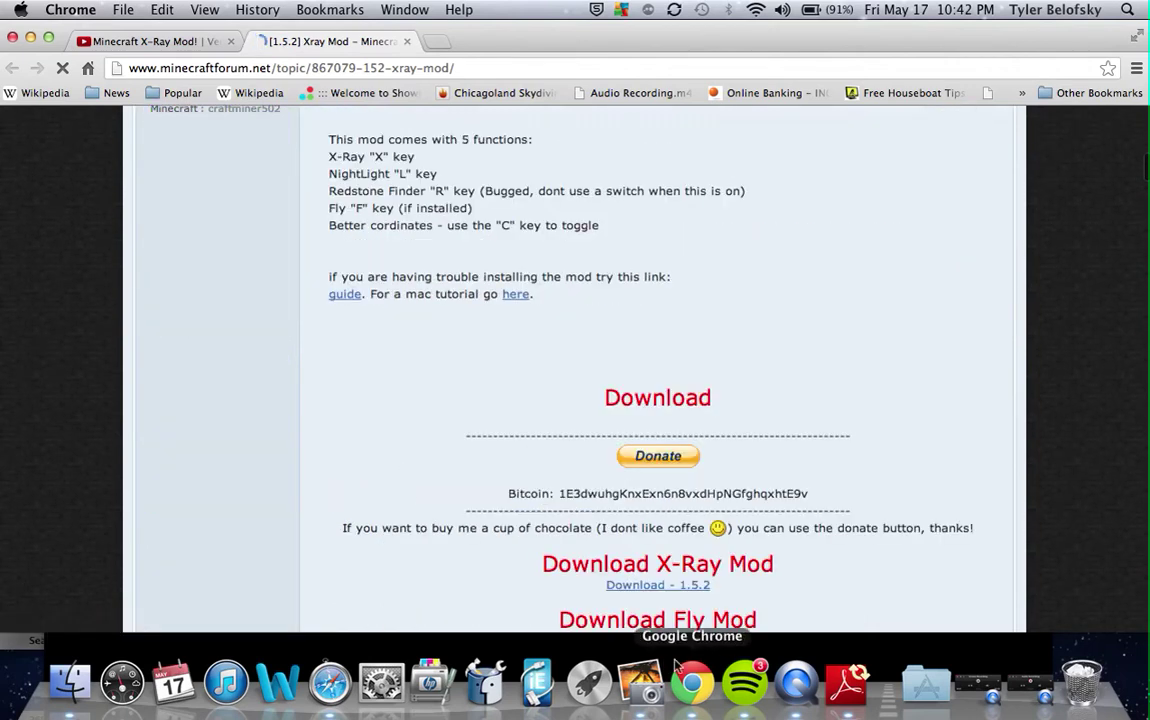
{"action": "left_click", "coordinate": [797, 683]}
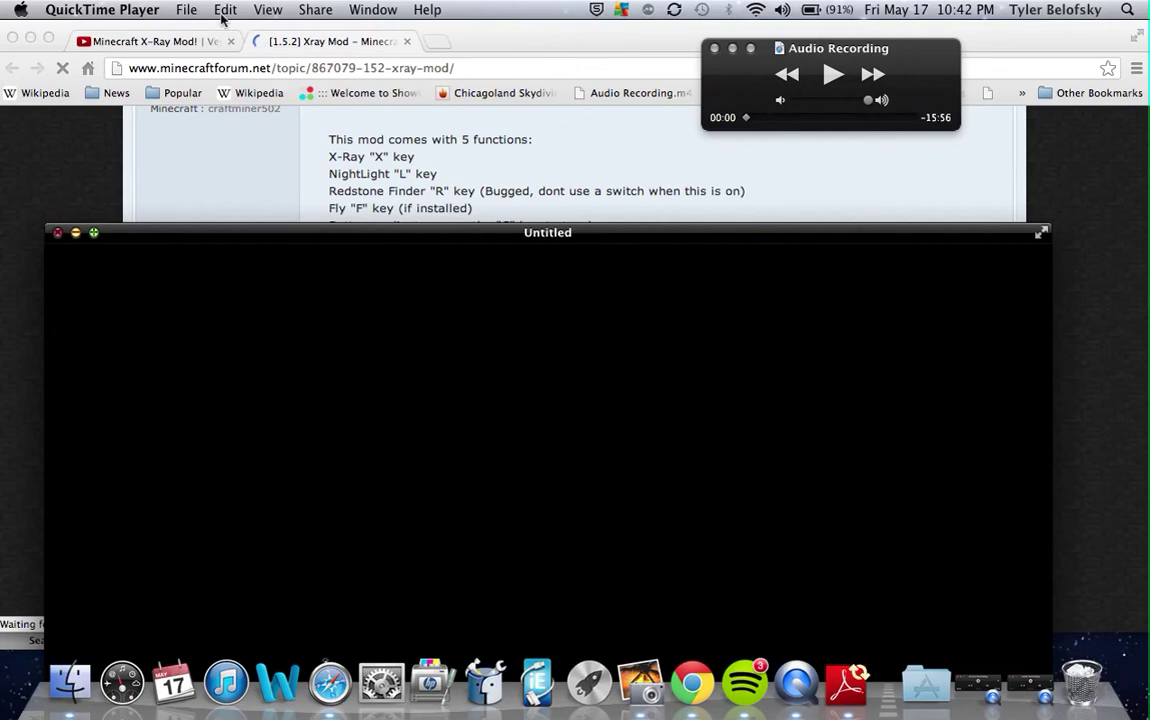
- Discard the untitled QuickTime recording and return to Chrome's forum thread via Mission Control
{"action": "key", "text": "super+w"}
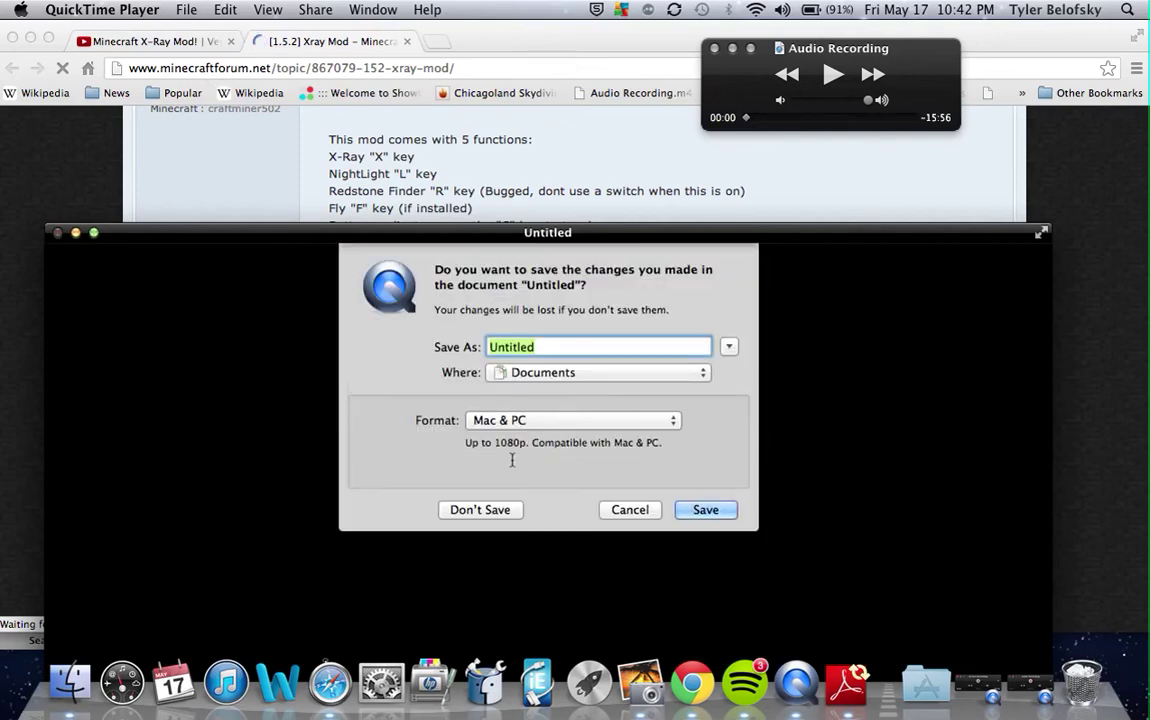
{"action": "left_click", "coordinate": [632, 510]}
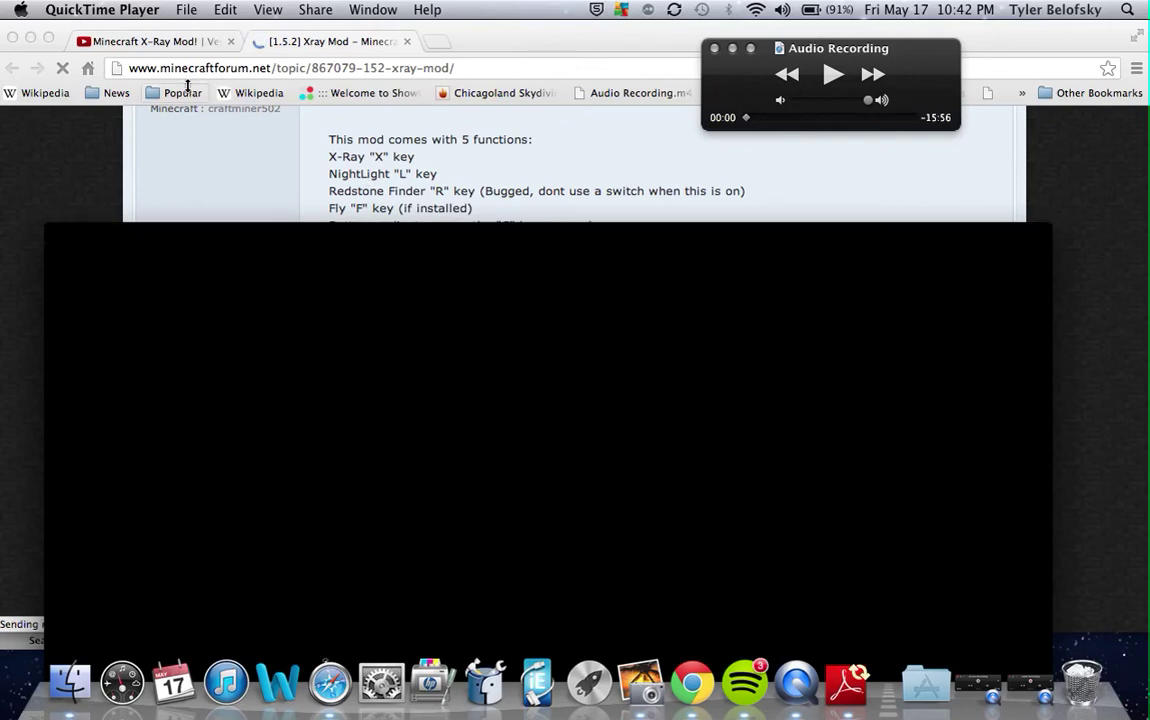
{"action": "left_click", "coordinate": [65, 38]}
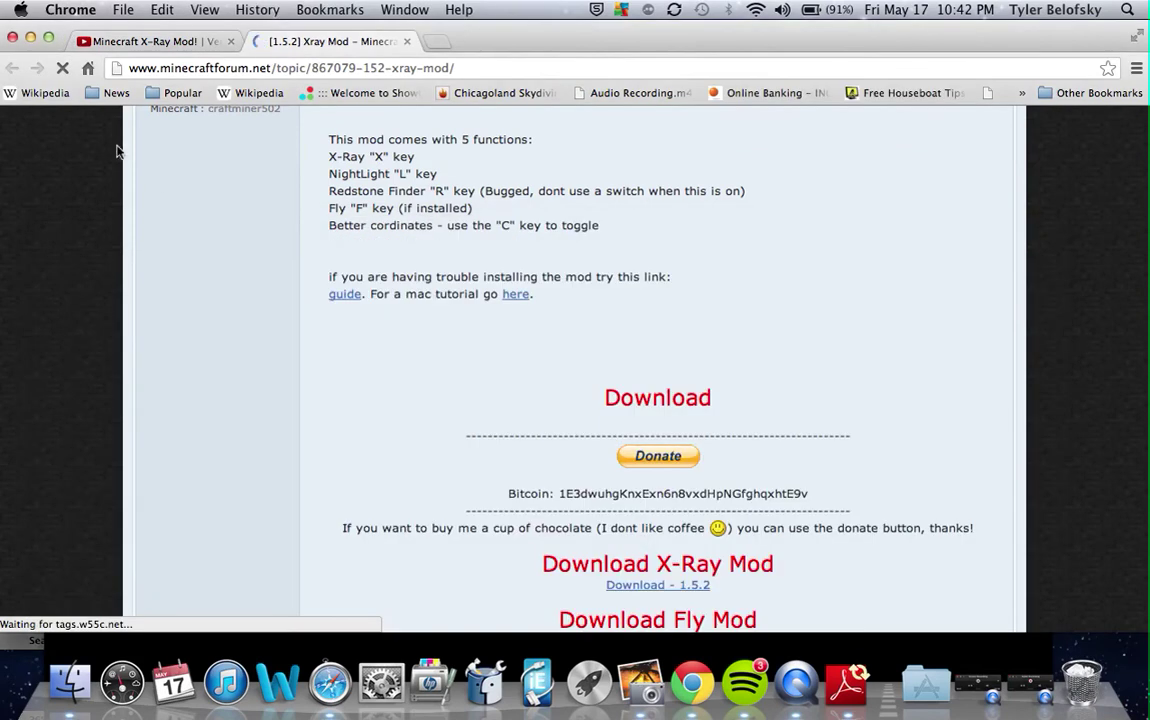
{"action": "mouse_move", "coordinate": [60, 40]}
{"action": "left_mouse_down"}
{"action": "mouse_move", "coordinate": [142, 181]}
{"action": "mouse_move", "coordinate": [4, 20]}
{"action": "mouse_move", "coordinate": [2, 110]}
{"action": "mouse_move", "coordinate": [3, 23]}
{"action": "mouse_move", "coordinate": [64, 18]}
{"action": "left_mouse_up"}
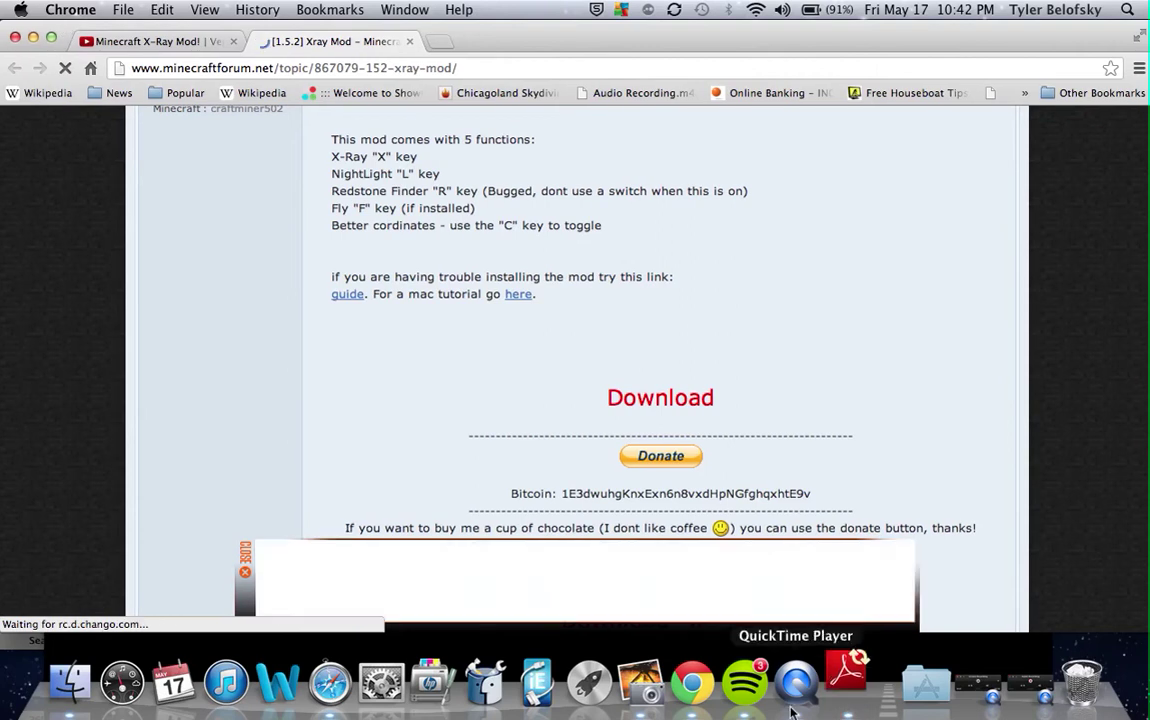
{"action": "left_click", "coordinate": [965, 700]}
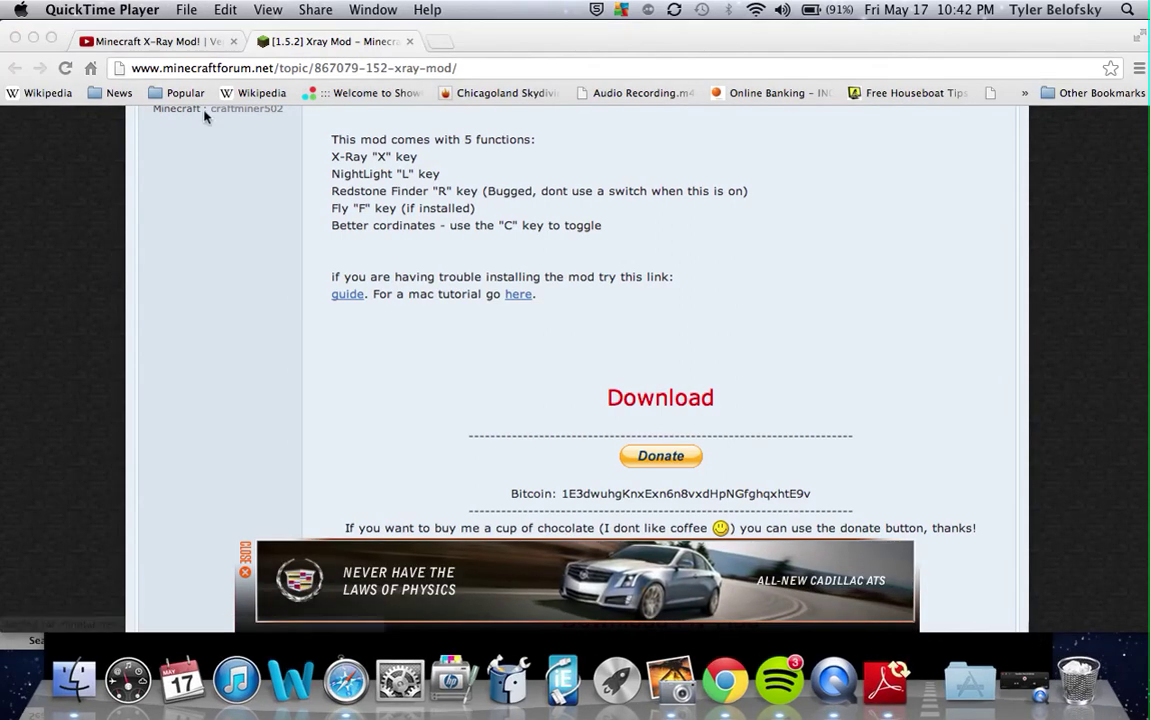
{"action": "key", "text": "F3"}
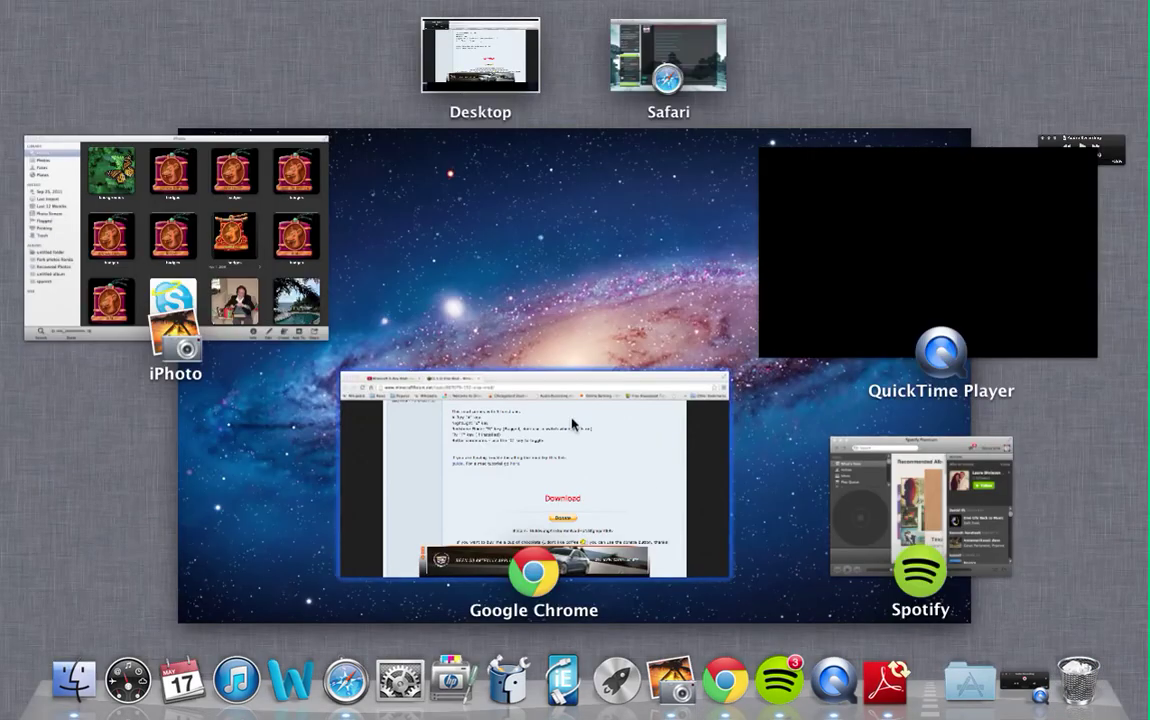
{"action": "left_click", "coordinate": [547, 436]}
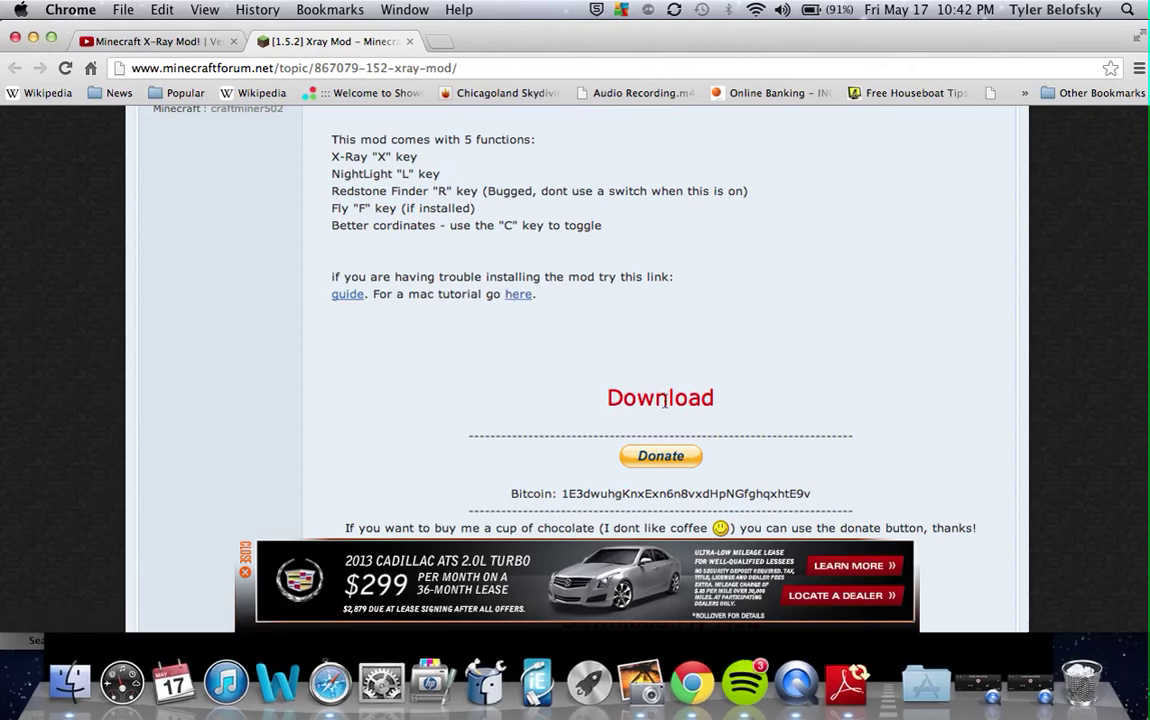
- Follow 'Download - 1.5.2' to minecraftprojects.net and its X-Ray Mod 1.5.2 download link
{"action": "scroll", "coordinate": [598, 270], "scroll_direction": "down", "scroll_amount": 5}
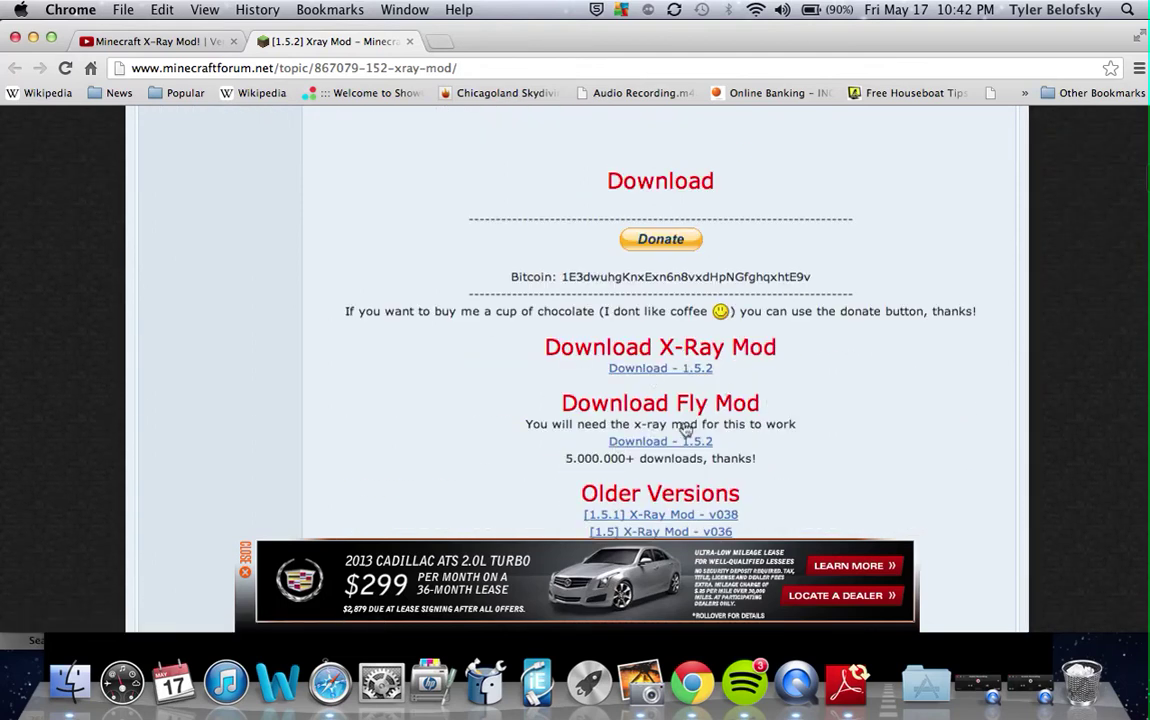
{"action": "left_click", "coordinate": [679, 370]}
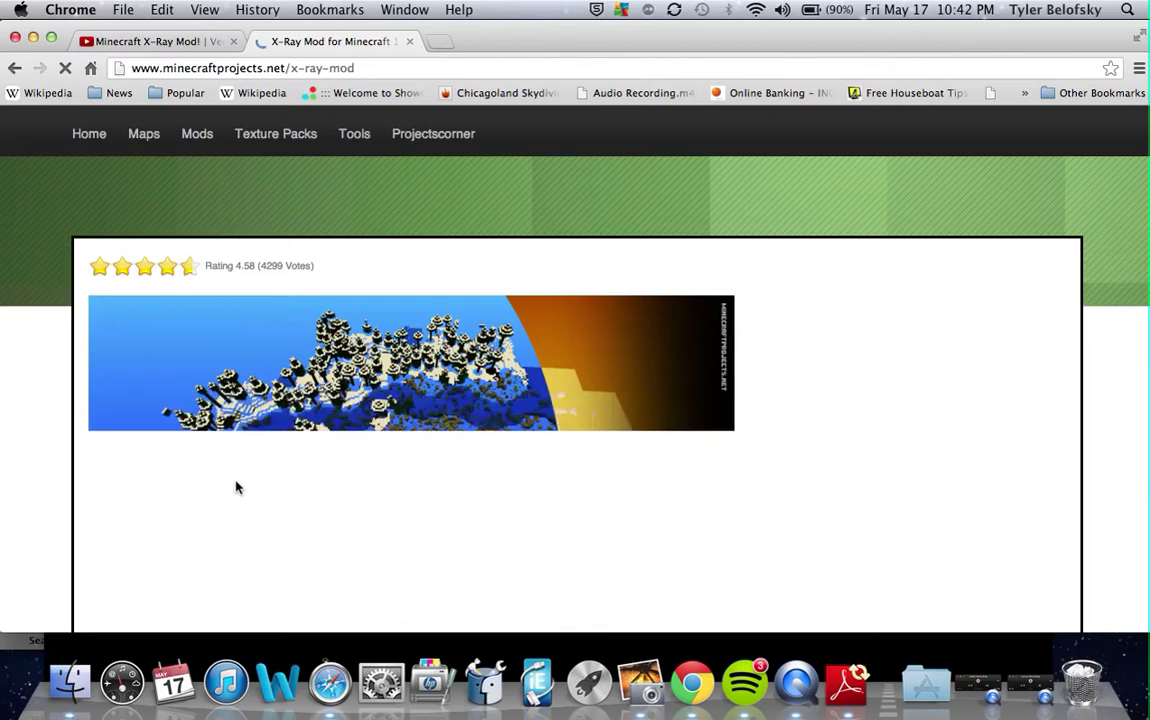
{"action": "scroll", "coordinate": [236, 483], "scroll_direction": "down", "scroll_amount": 5}
{"action": "left_click", "coordinate": [221, 548]}
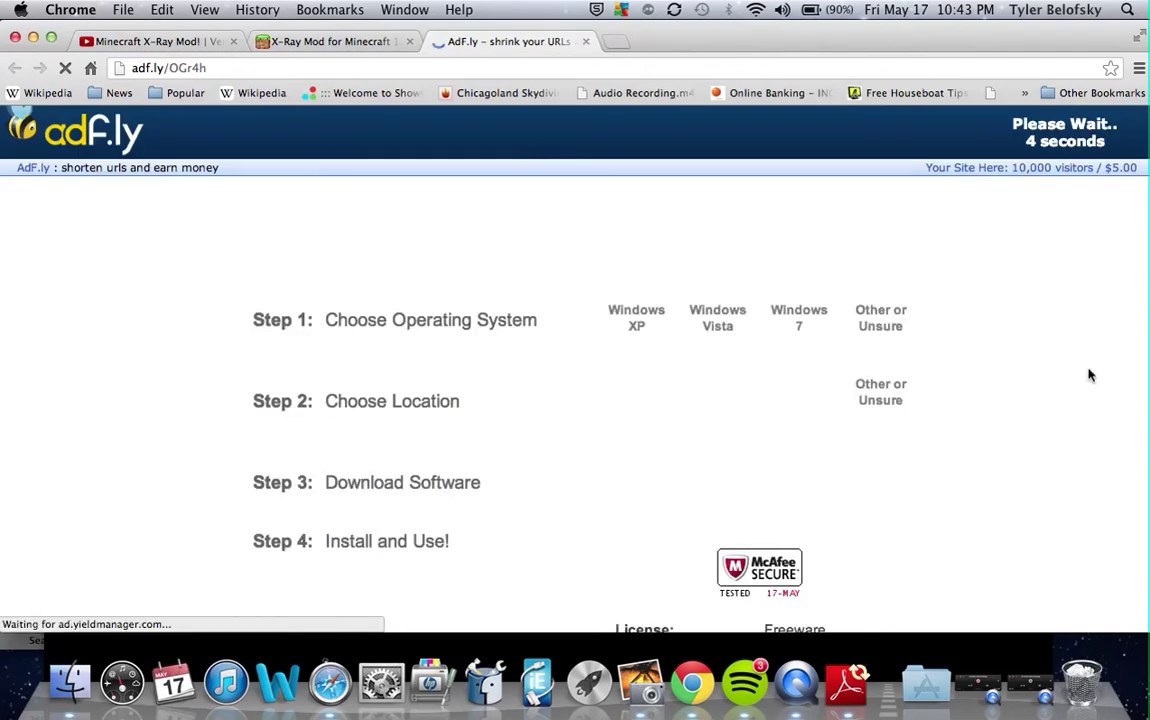
- Skip the adf.ly ad so X-RayMod_v039.zip downloads from Dropbox
{"action": "scroll", "coordinate": [840, 345], "scroll_direction": "down", "scroll_amount": 5}
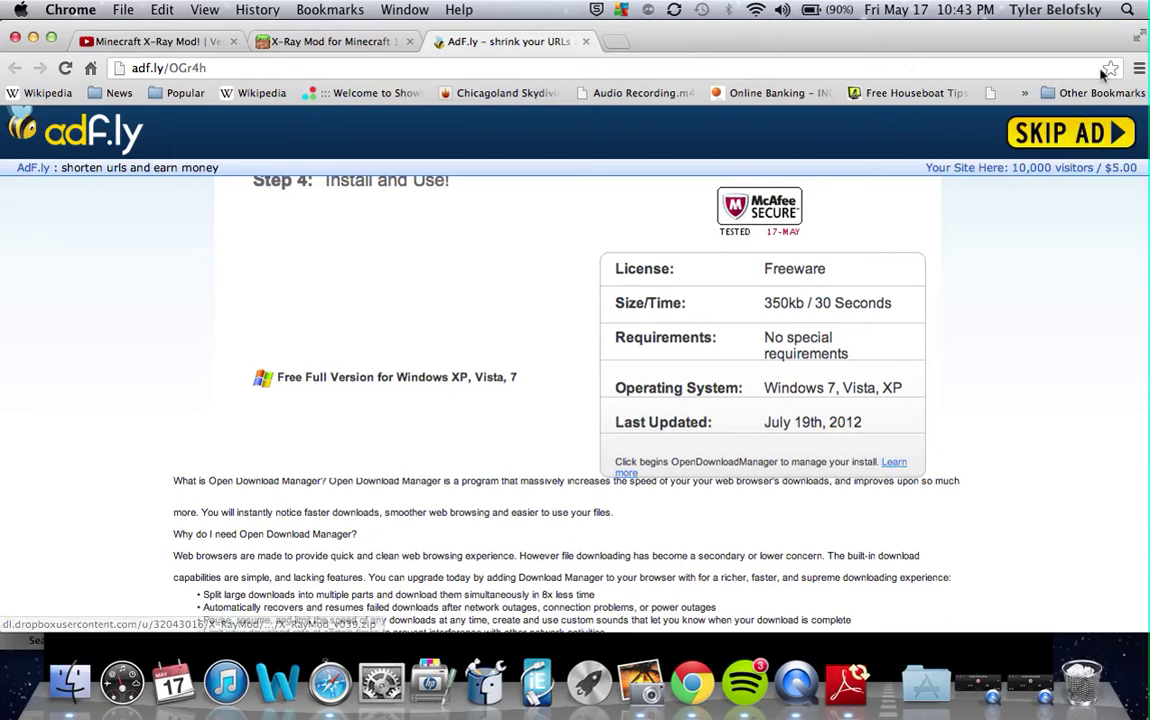
{"action": "left_click", "coordinate": [1078, 143]}
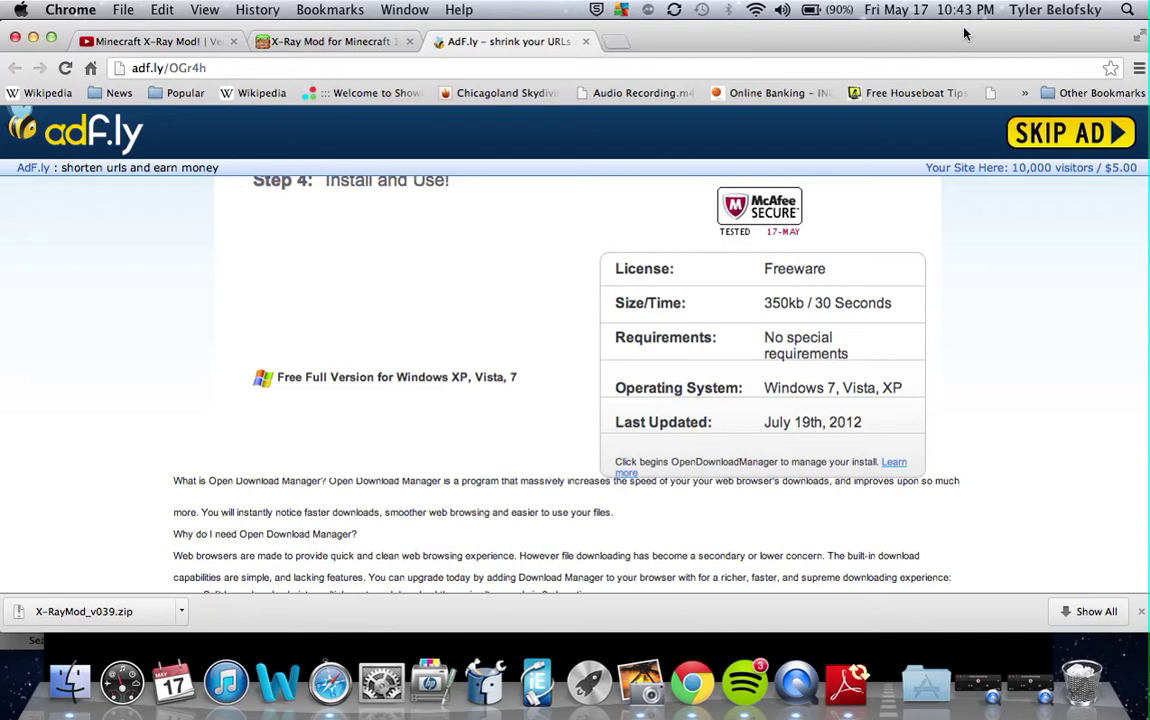
{"action": "mouse_move", "coordinate": [1148, 2]}
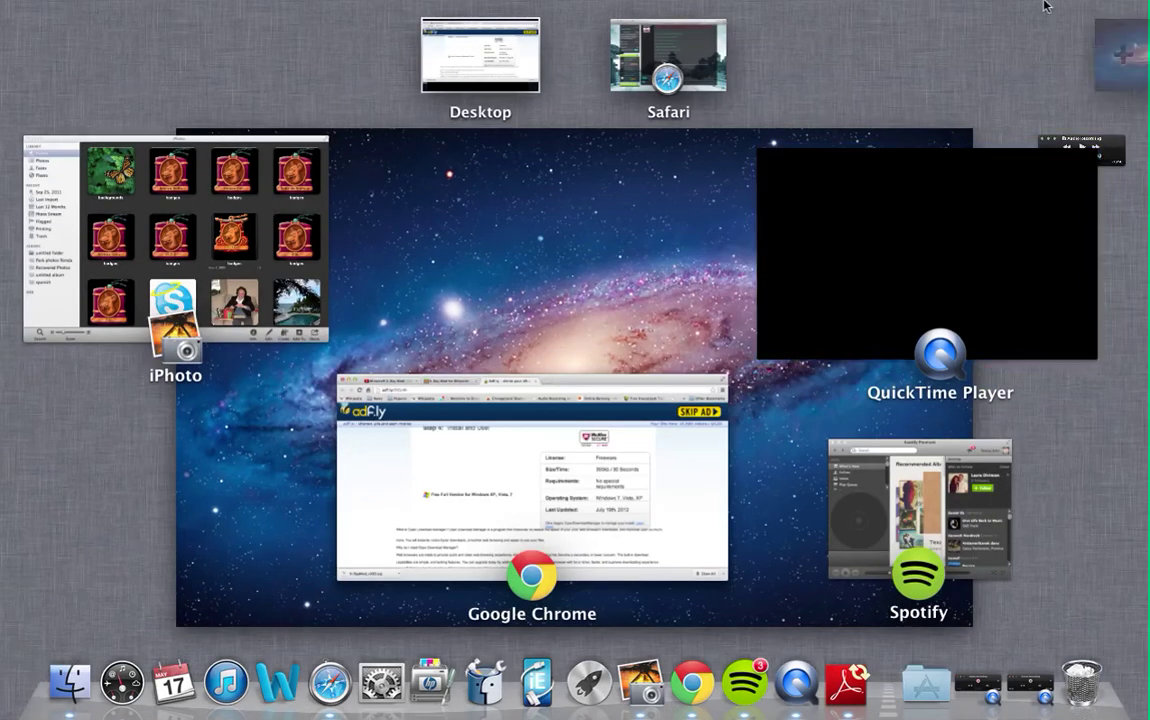
- Minimize Chrome and bring iPhoto, then the blank QuickTime Untitled window, to the front
{"action": "left_click", "coordinate": [662, 257]}
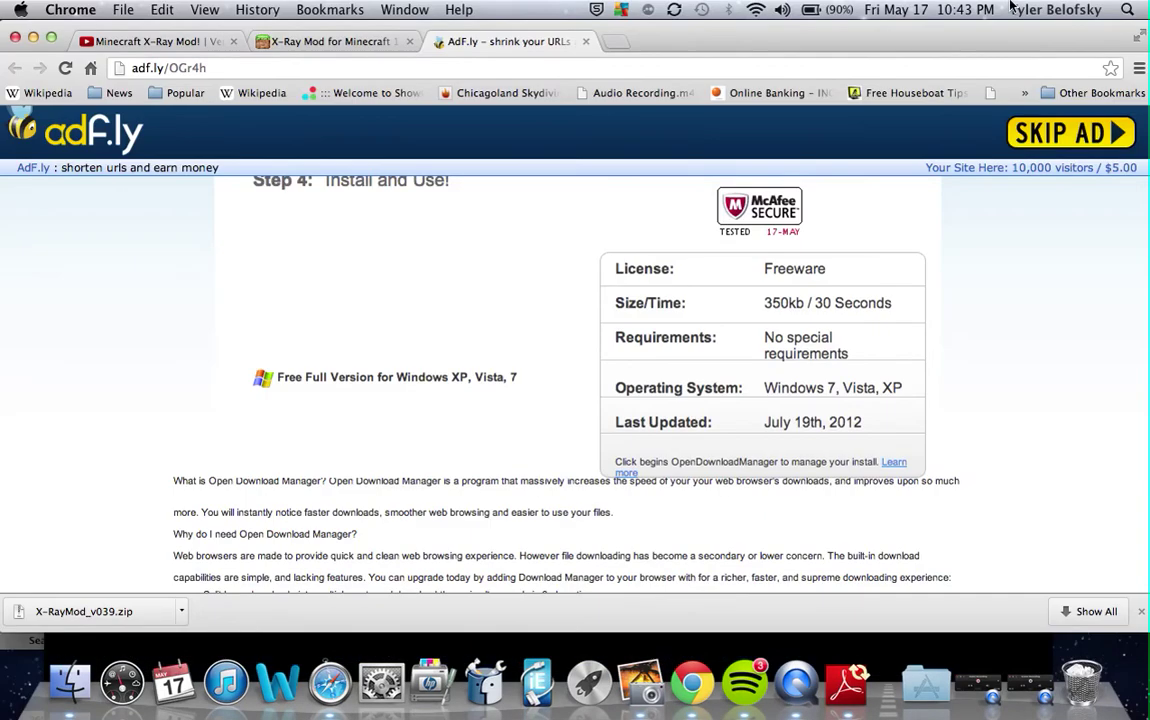
{"action": "left_click", "coordinate": [33, 37]}
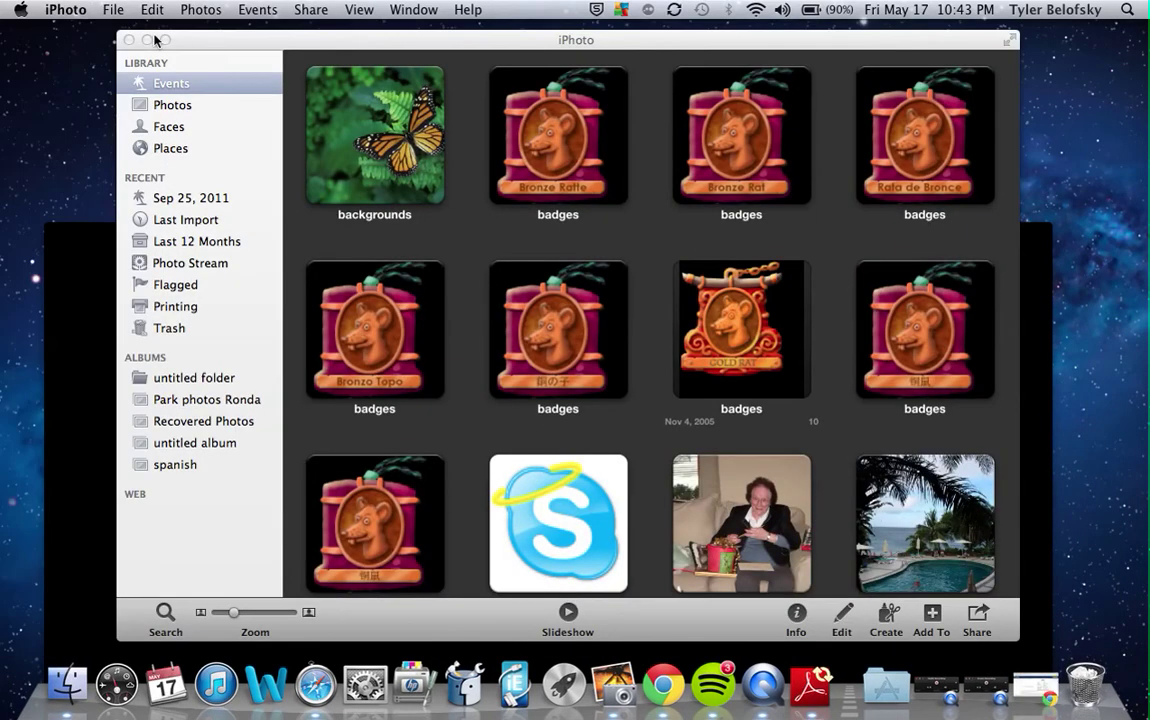
{"action": "left_click", "coordinate": [271, 58]}
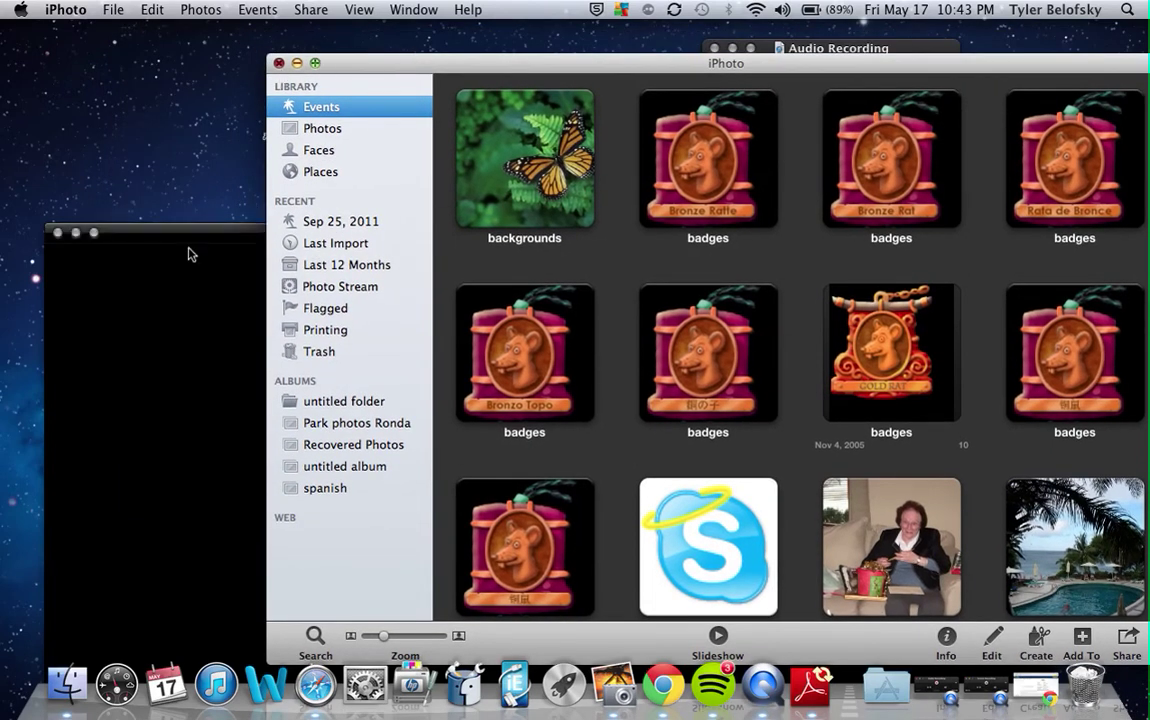
{"action": "left_click", "coordinate": [174, 234]}
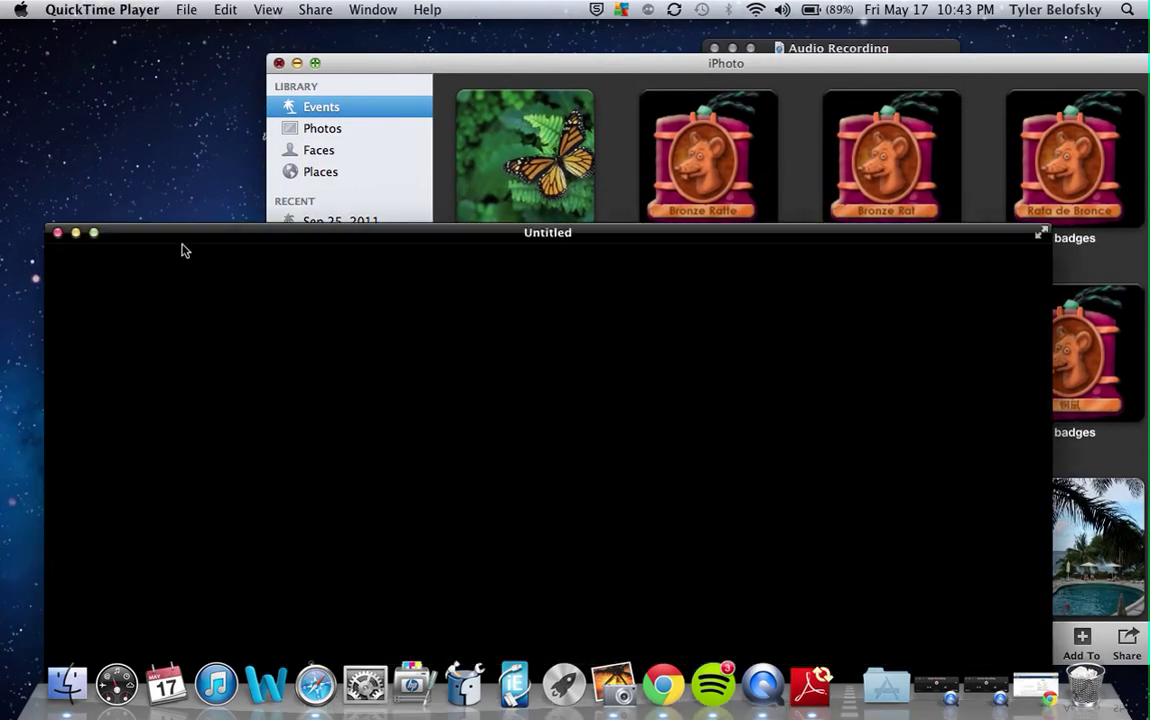
- Close the Untitled recording without saving and quit iPhoto
{"action": "left_click", "coordinate": [58, 233]}
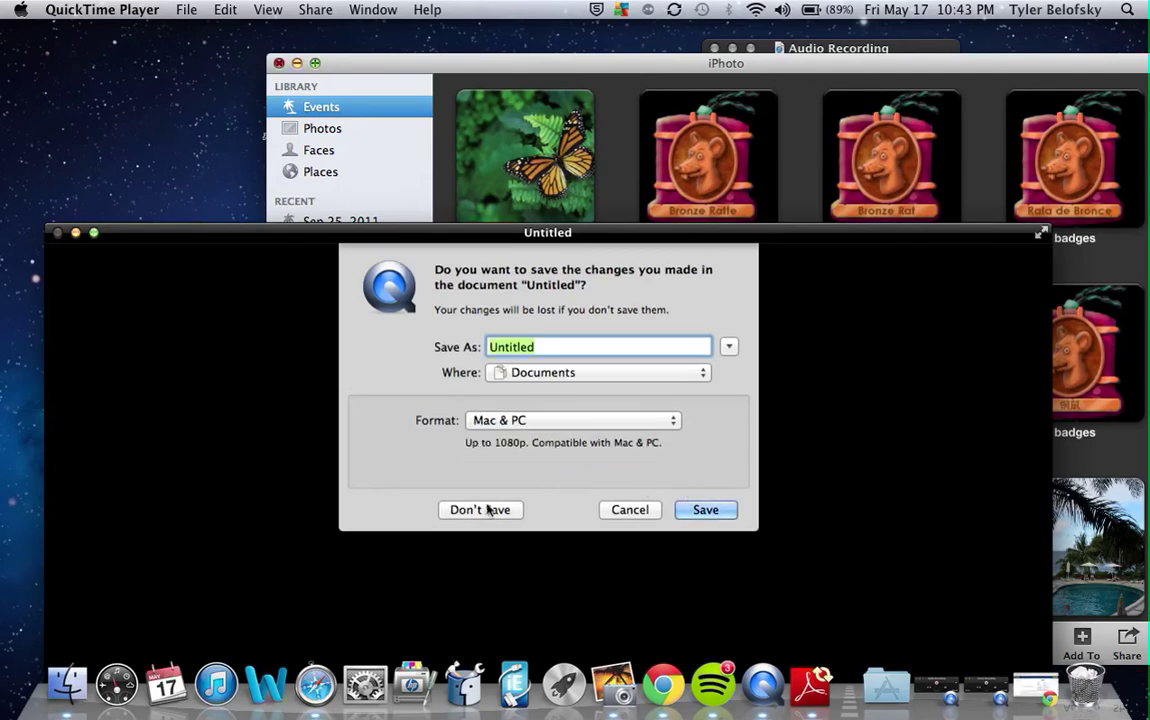
{"action": "left_click", "coordinate": [480, 510]}
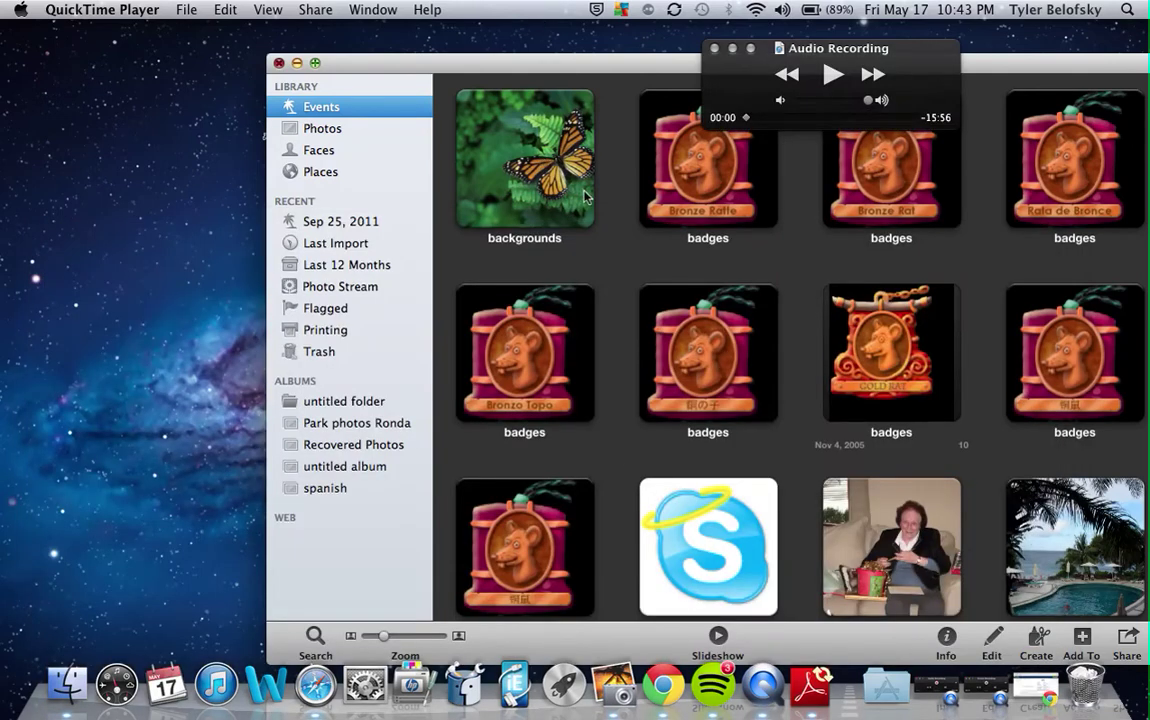
{"action": "left_click_drag", "start_coordinate": [321, 60], "coordinate": [376, 128]}
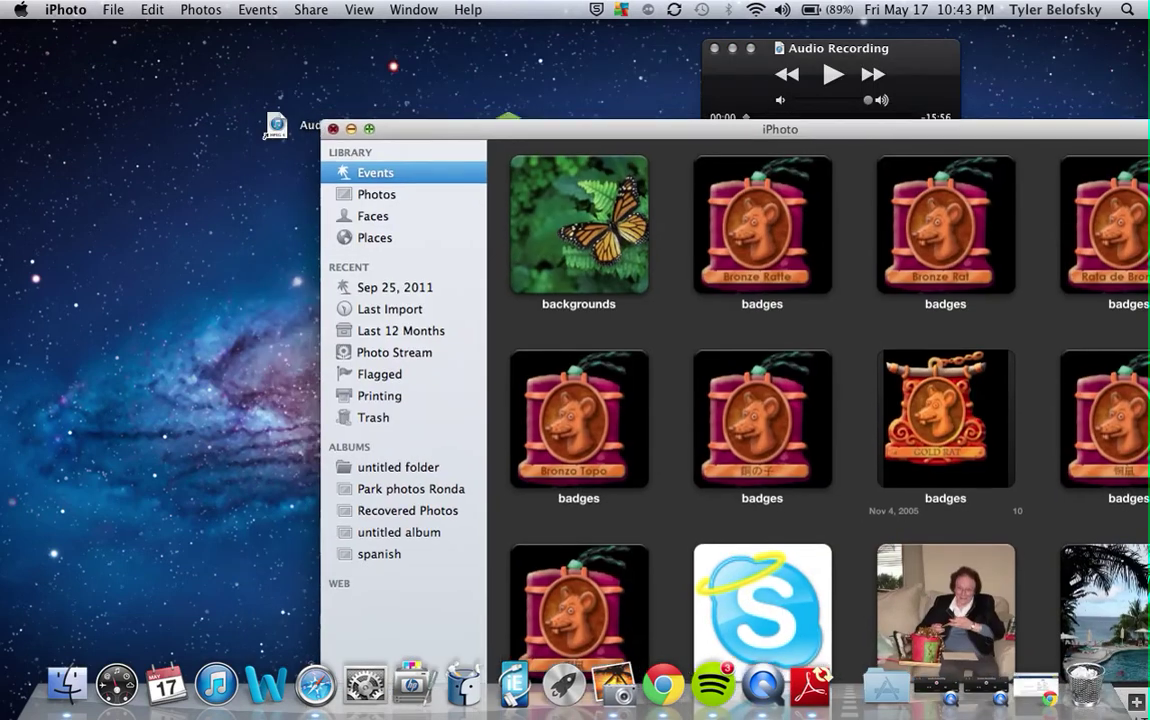
{"action": "key", "text": "super+w"}
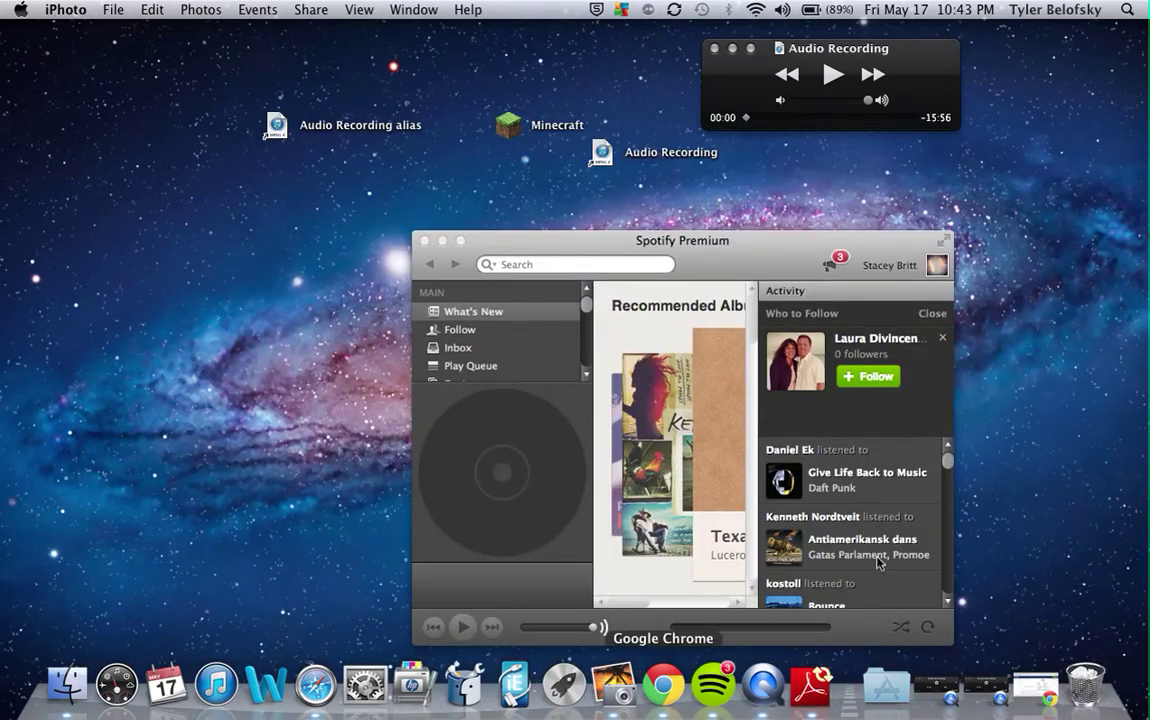
{"action": "key", "text": "super+q"}
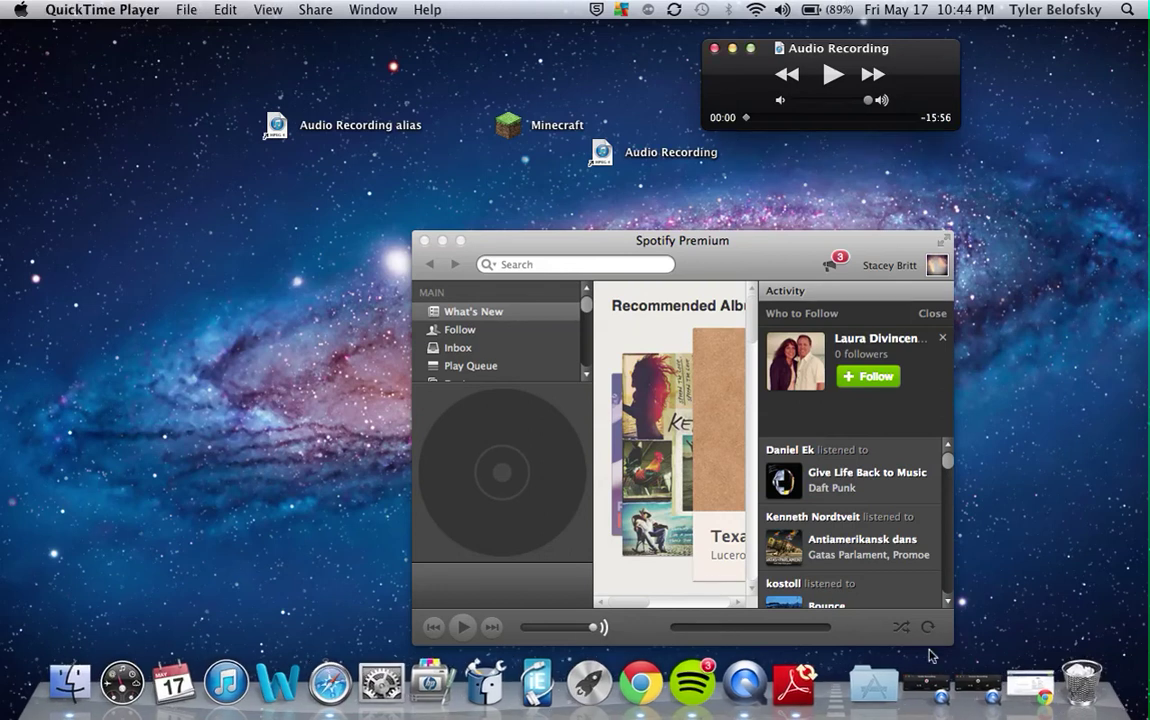
- Hide the Audio Recording recorder window and dismiss the minimized screen recording window
{"action": "left_click", "coordinate": [926, 682]}
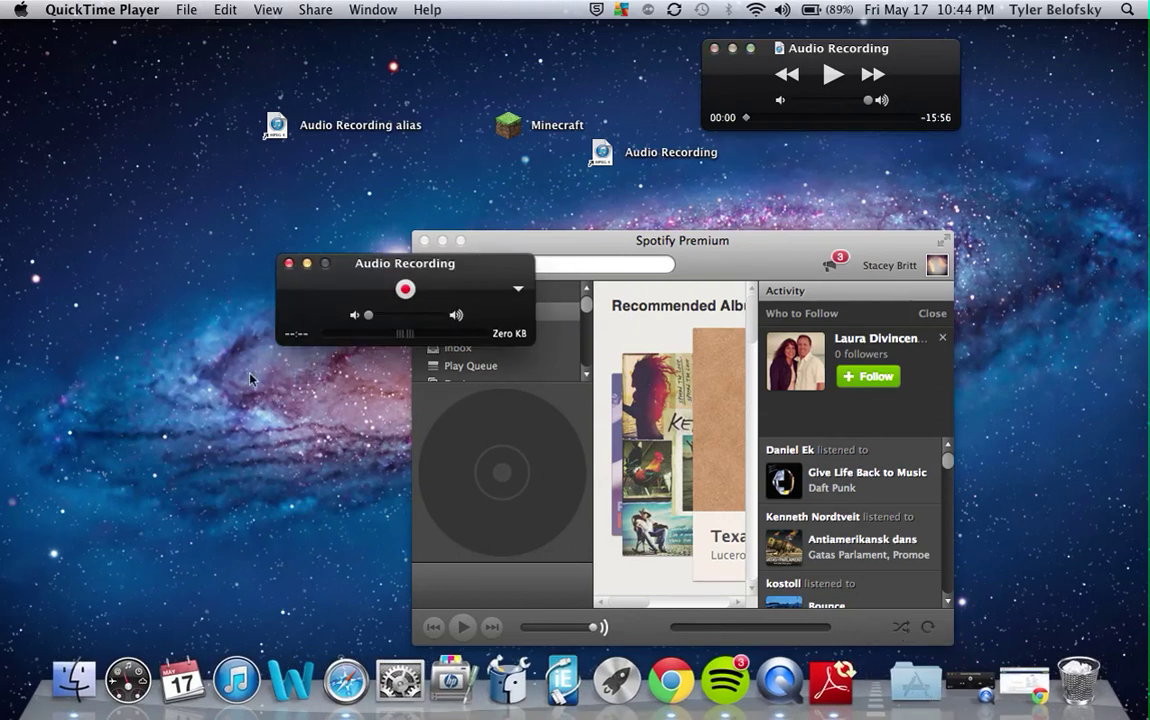
{"action": "left_click", "coordinate": [308, 266]}
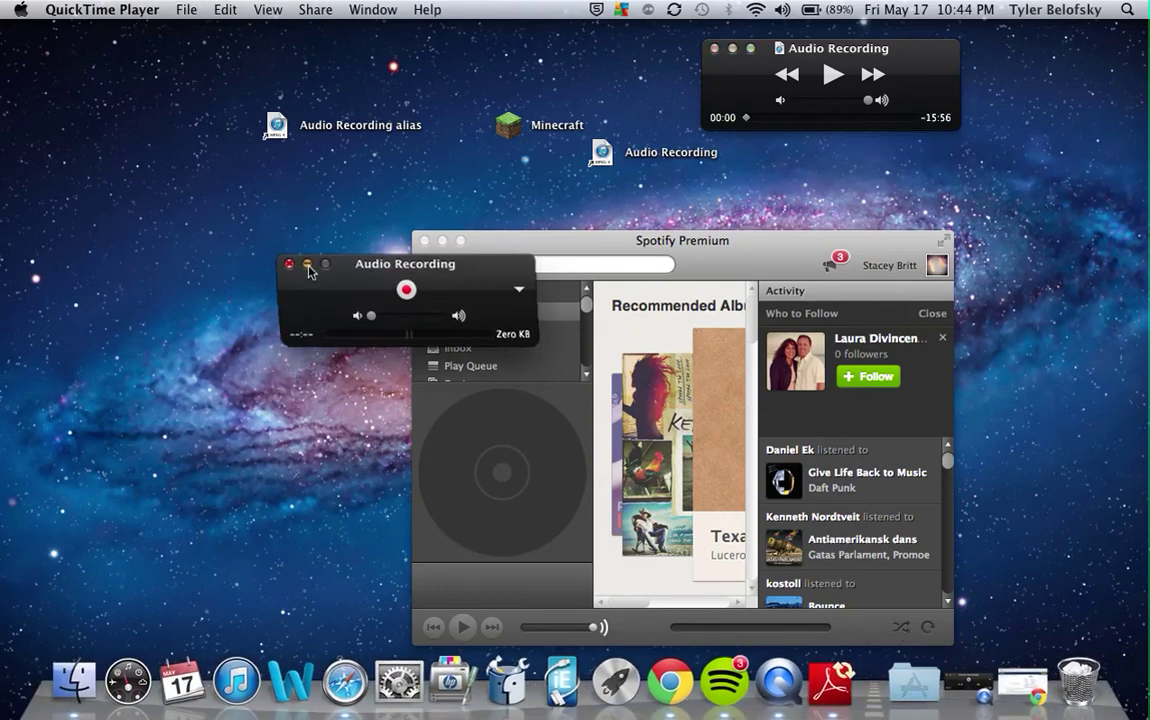
{"action": "left_click", "coordinate": [930, 686]}
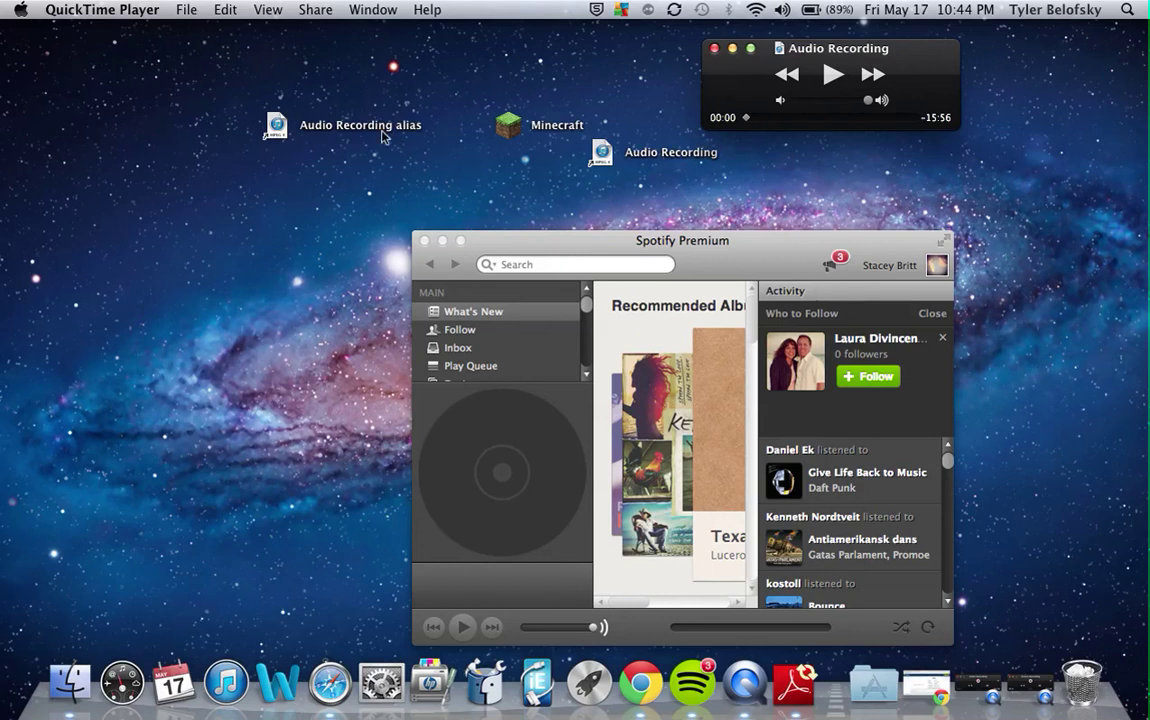
- Use Finder's Go to Folder with the path ~/Library to open the Library folder
{"action": "left_click", "coordinate": [172, 240]}
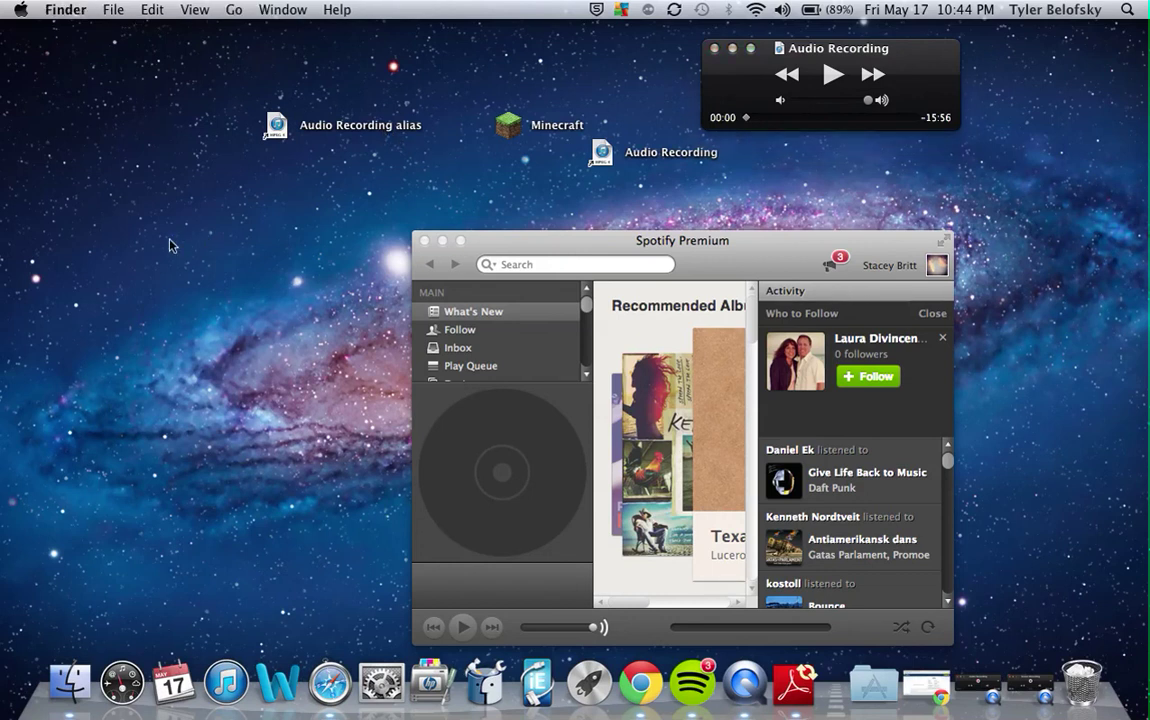
{"action": "left_click", "coordinate": [232, 12]}
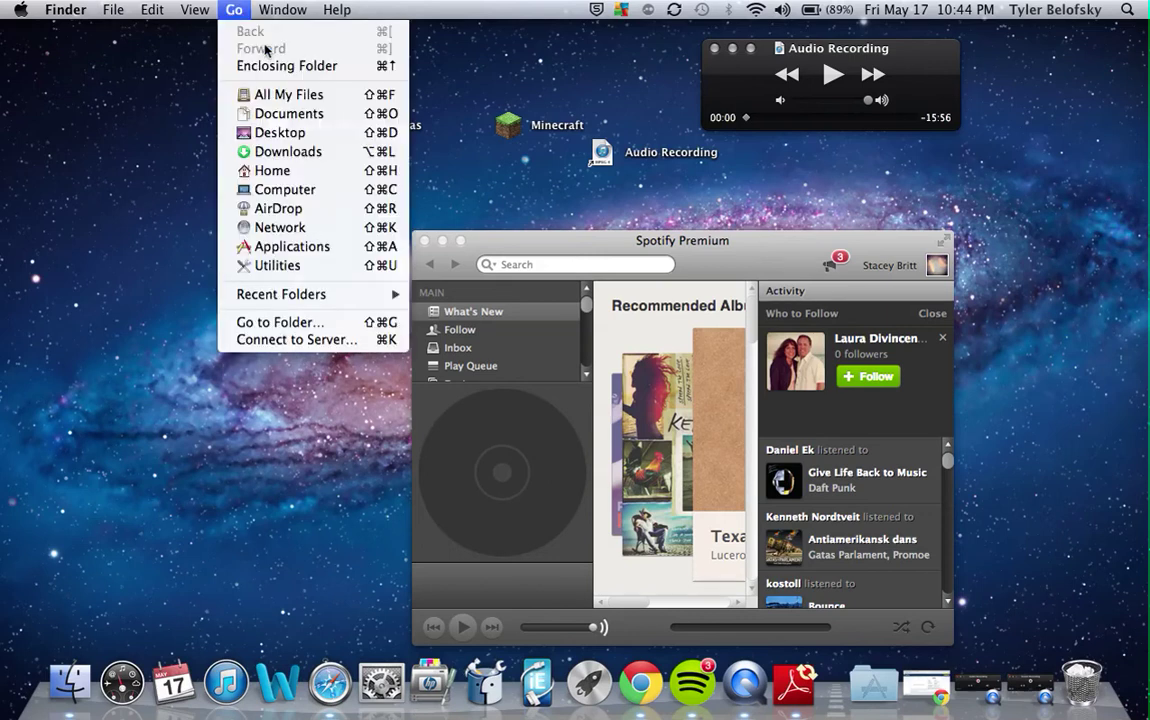
{"action": "left_click", "coordinate": [283, 320]}
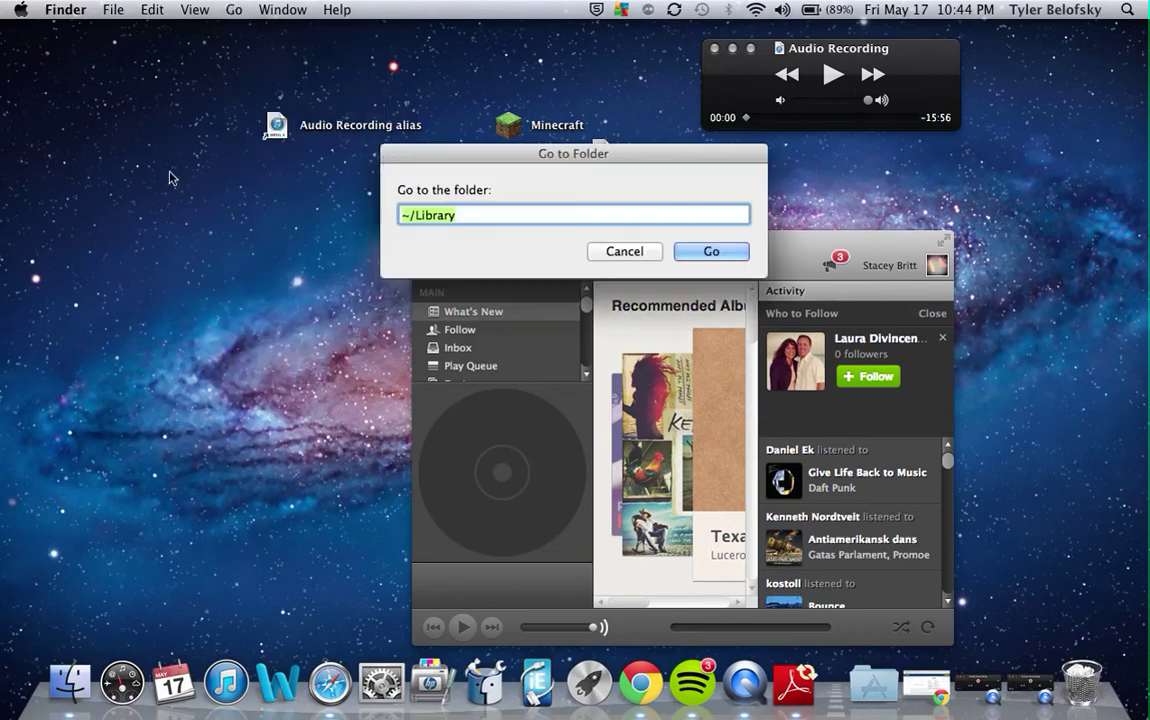
{"action": "left_click", "coordinate": [413, 220]}
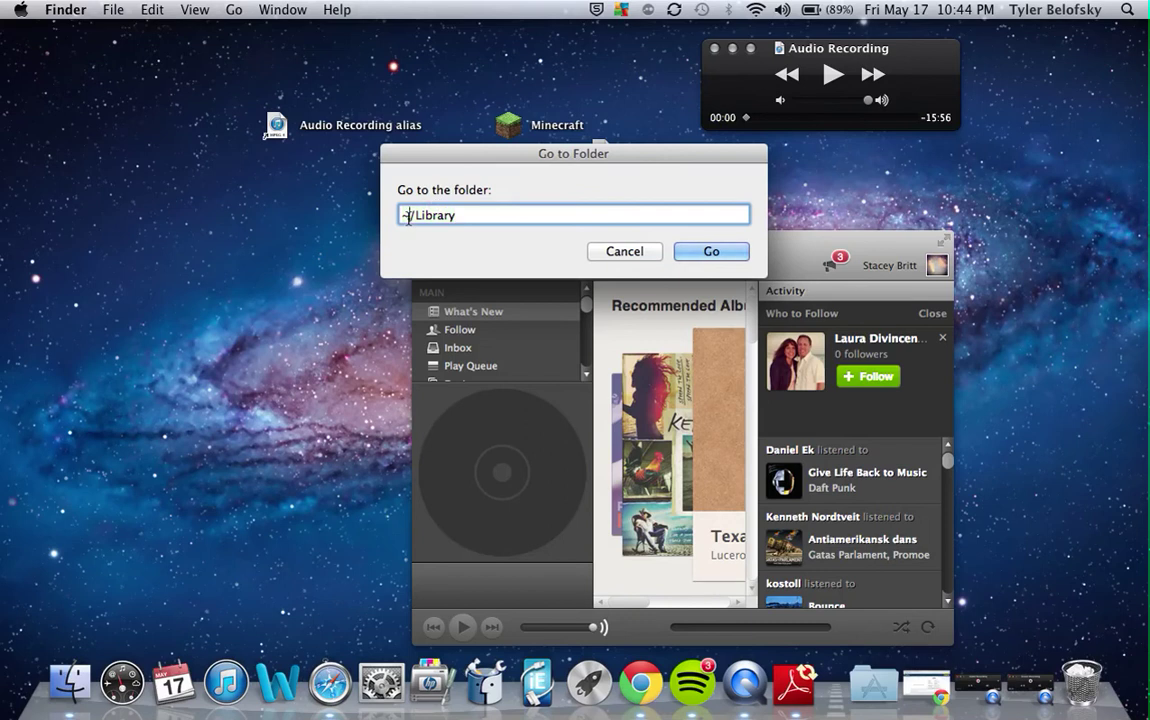
{"action": "left_click", "coordinate": [474, 212]}
{"action": "left_click_drag", "start_coordinate": [470, 208], "coordinate": [370, 190]}
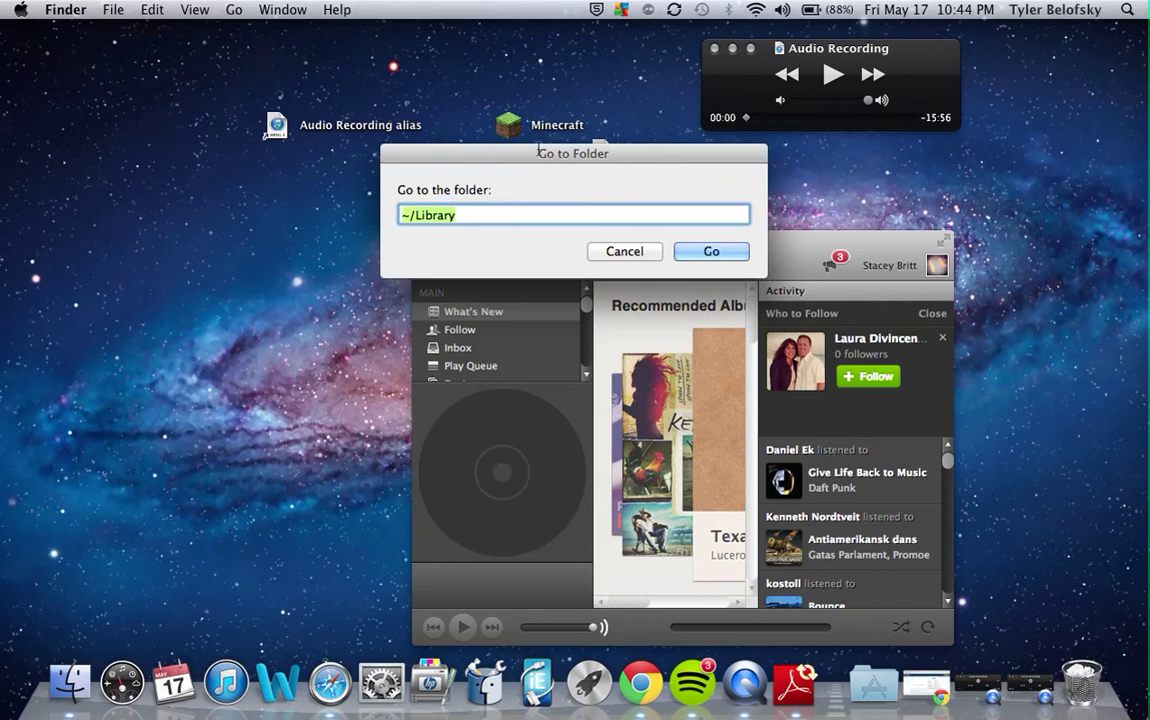
{"action": "left_click", "coordinate": [333, 235]}
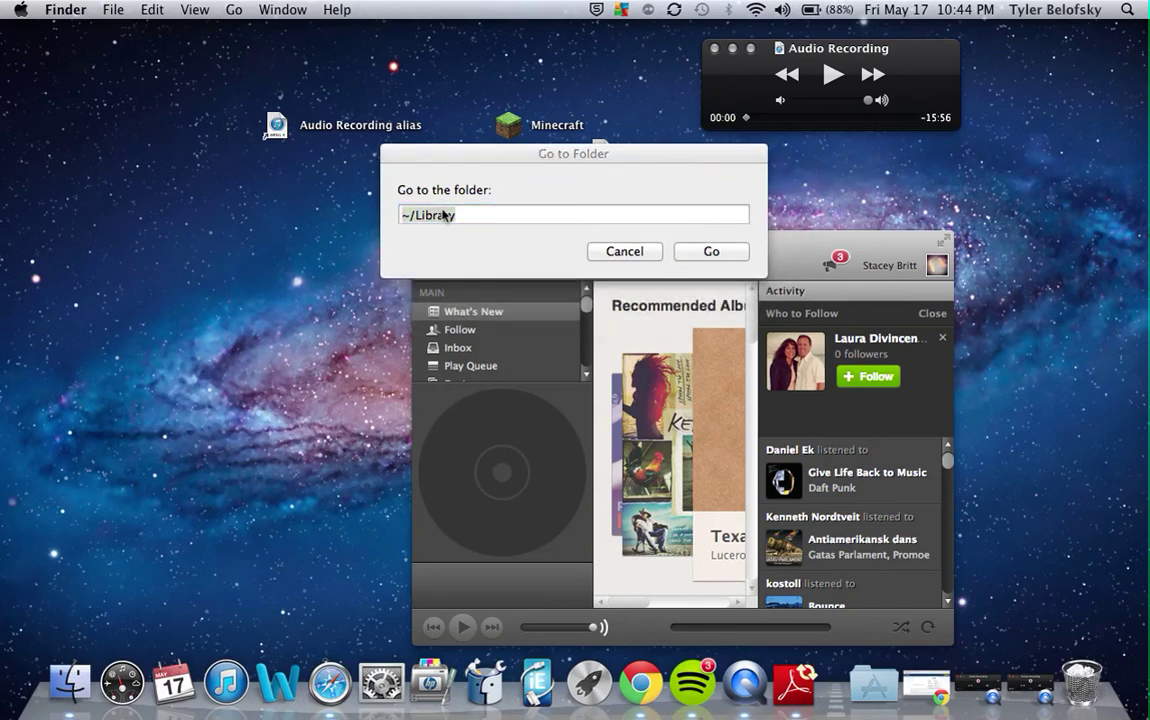
{"action": "left_click", "coordinate": [391, 180]}
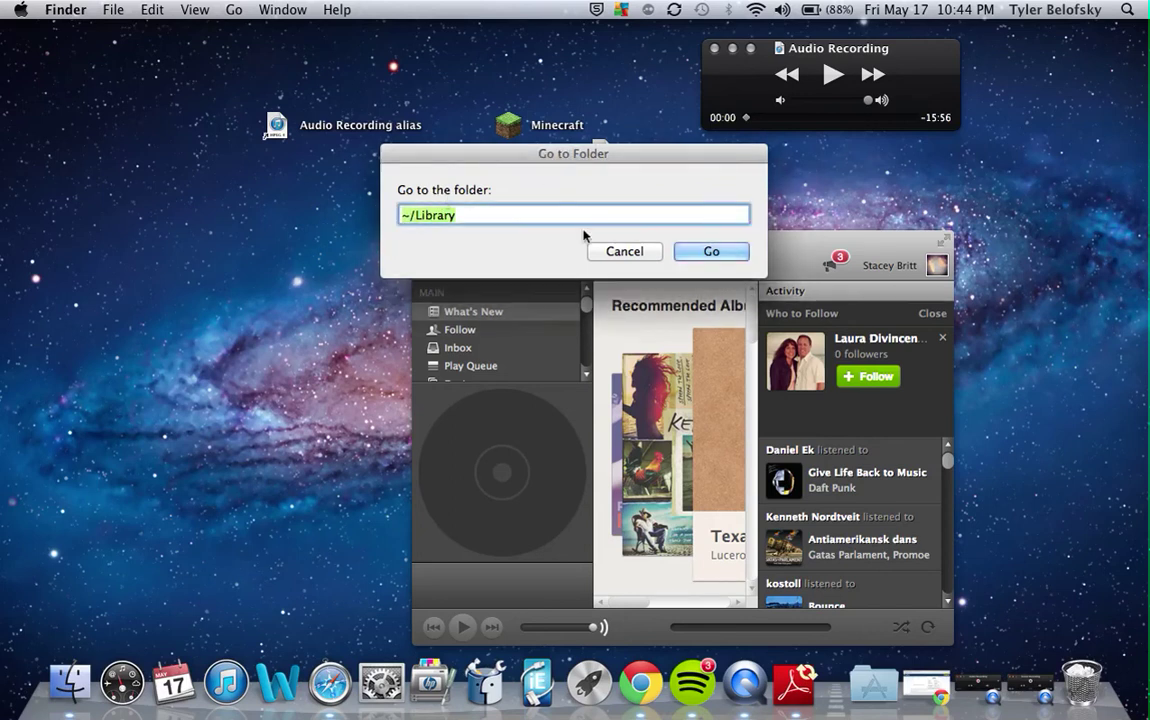
{"action": "left_click", "coordinate": [705, 256]}
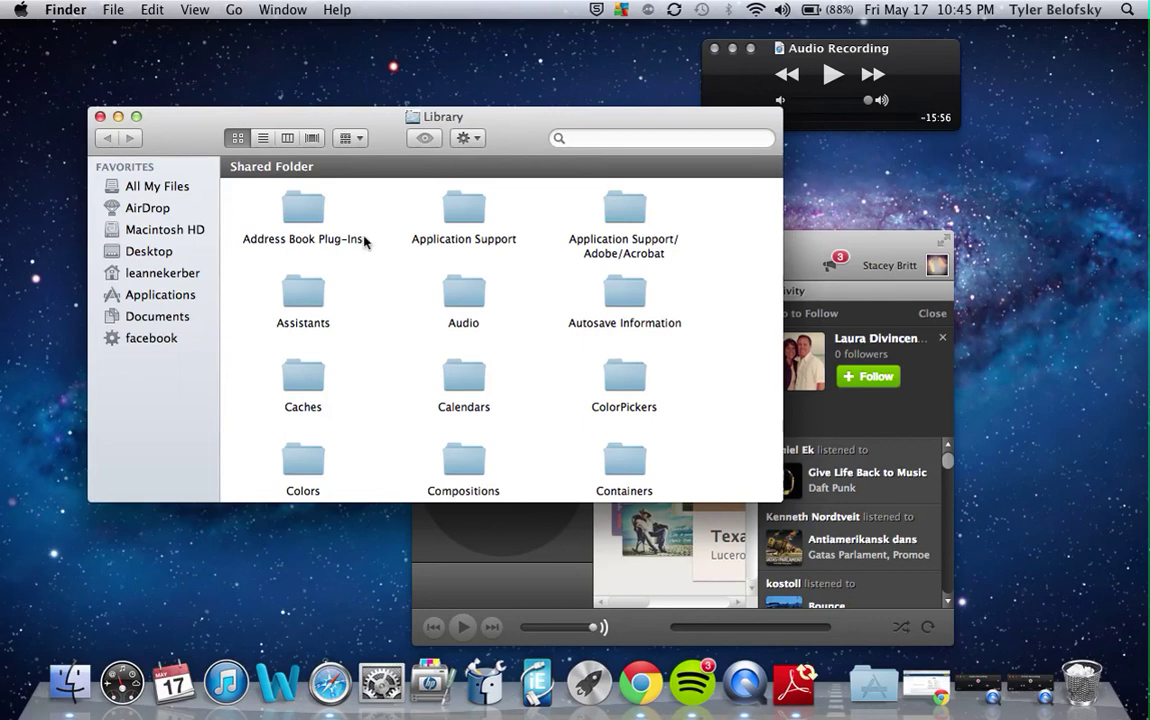
- Open Application Support > minecraft > bin to show minecraft.jar and the other jars
{"action": "double_click", "coordinate": [454, 214]}
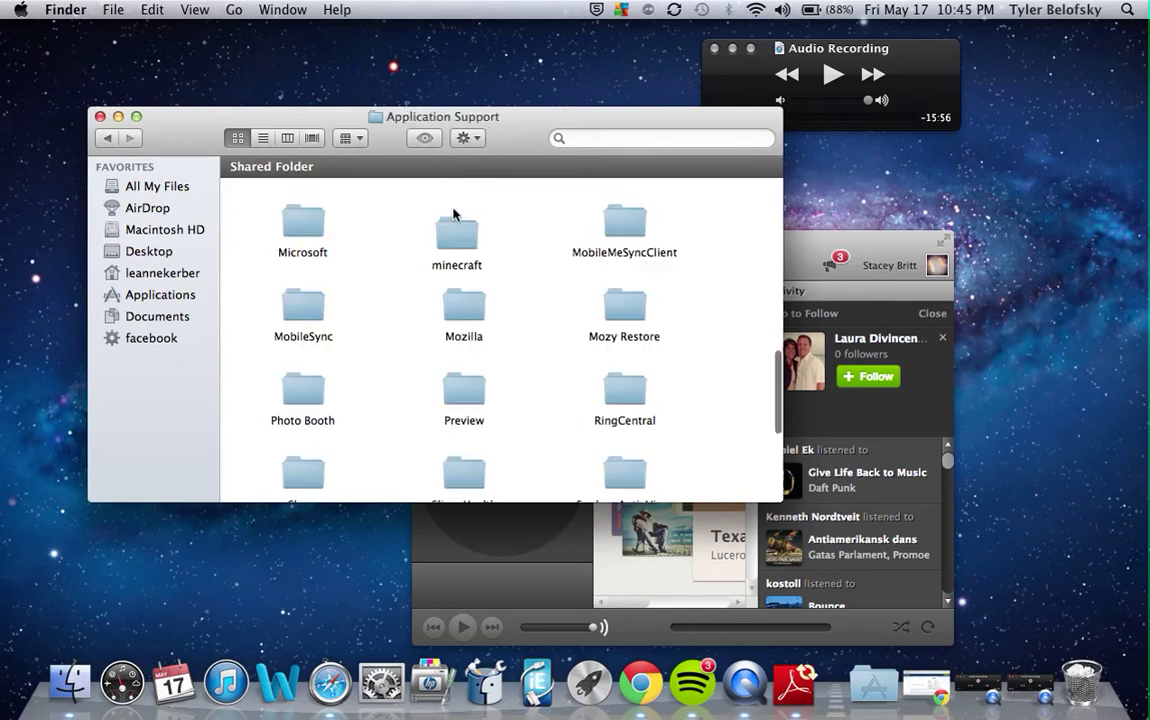
{"action": "left_click", "coordinate": [457, 234]}
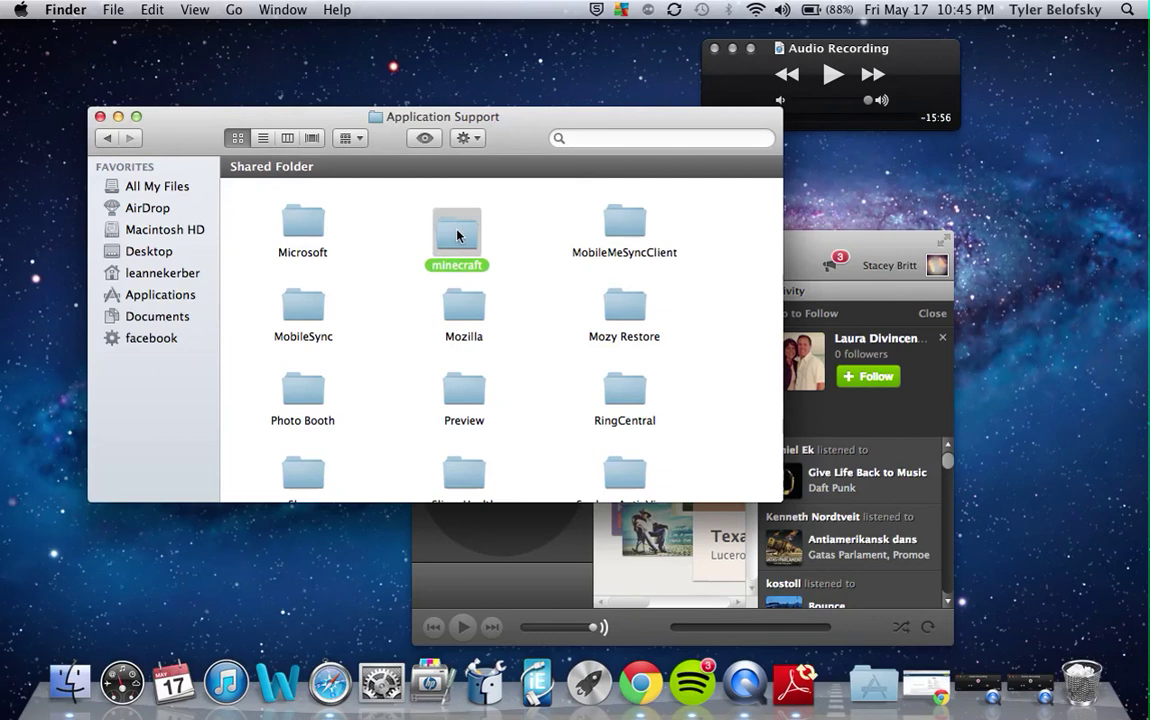
{"action": "double_click", "coordinate": [457, 234]}
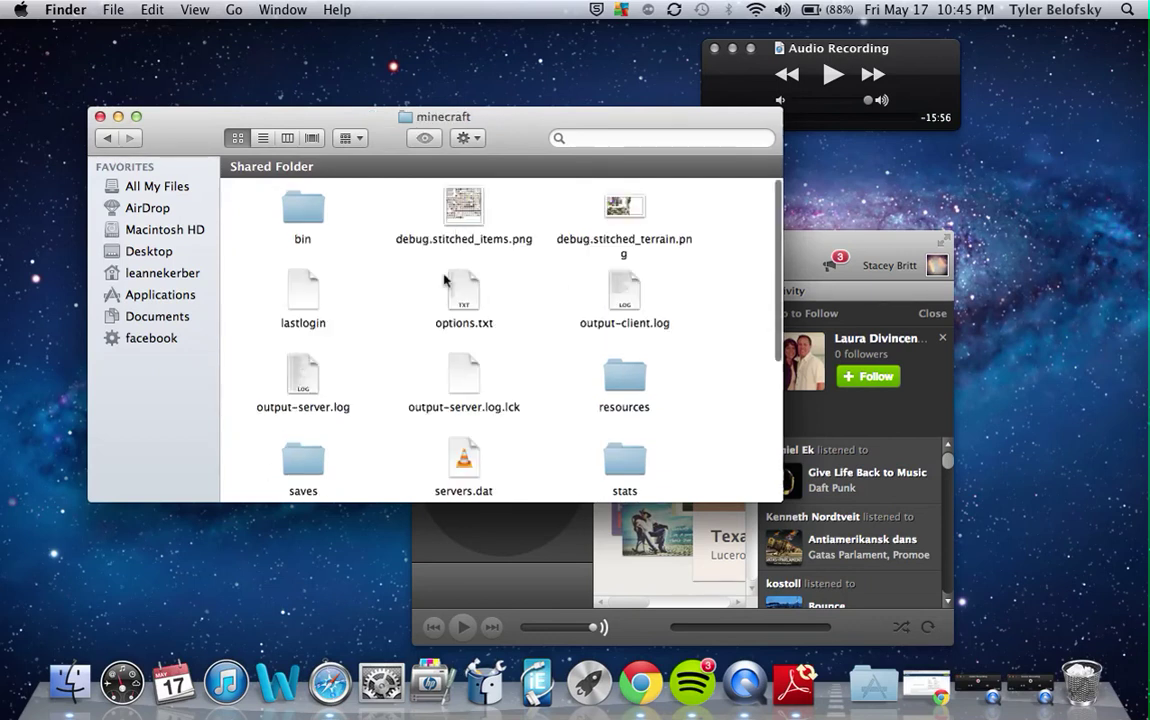
{"action": "double_click", "coordinate": [302, 207]}
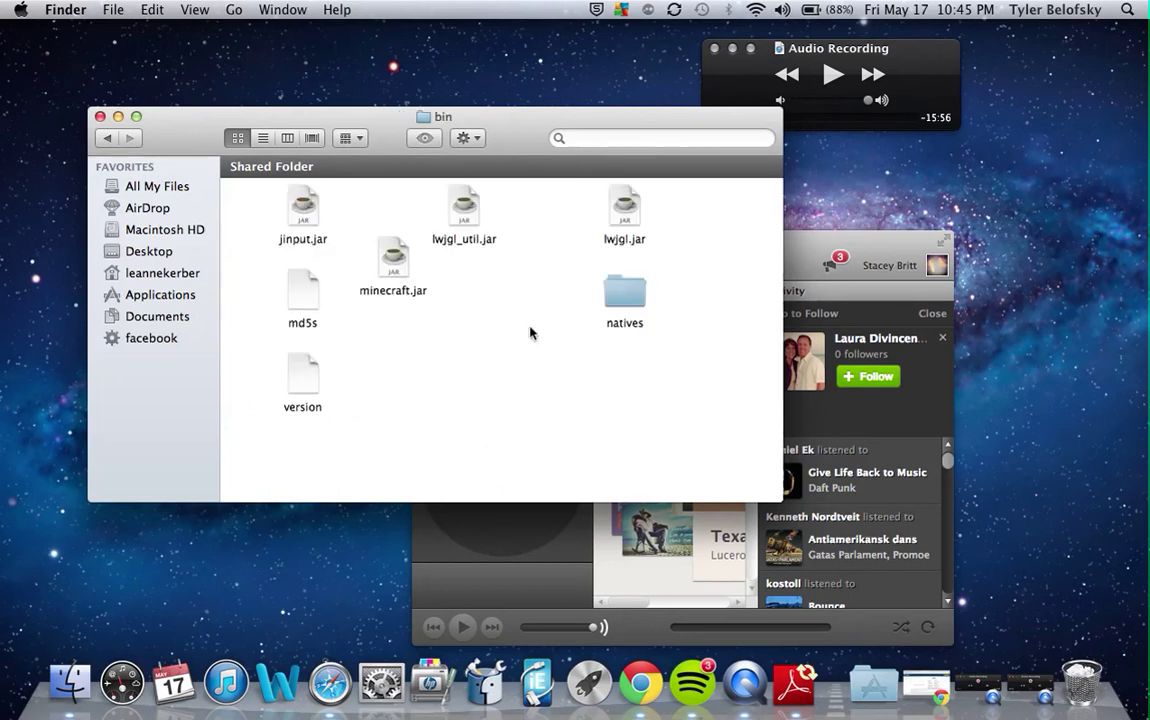
{"action": "key", "text": "ctrl+Up"}
{"action": "left_click", "coordinate": [326, 293]}
{"action": "right_click", "coordinate": [391, 258]}
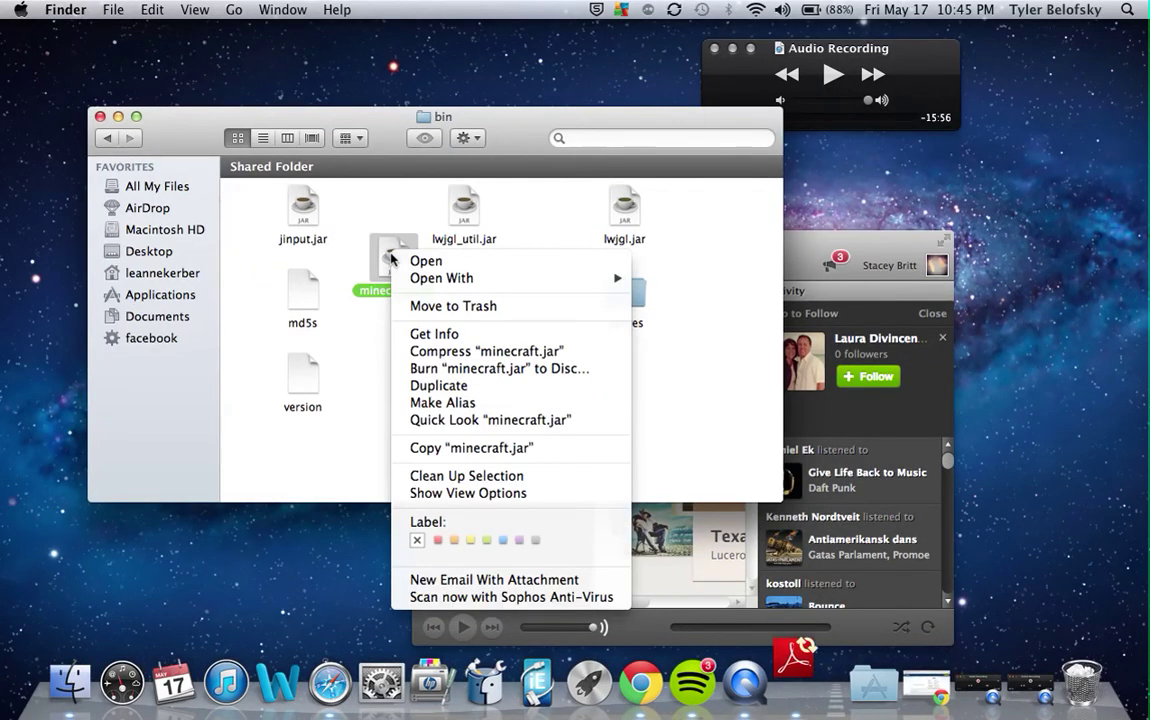
{"action": "mouse_move", "coordinate": [466, 282]}
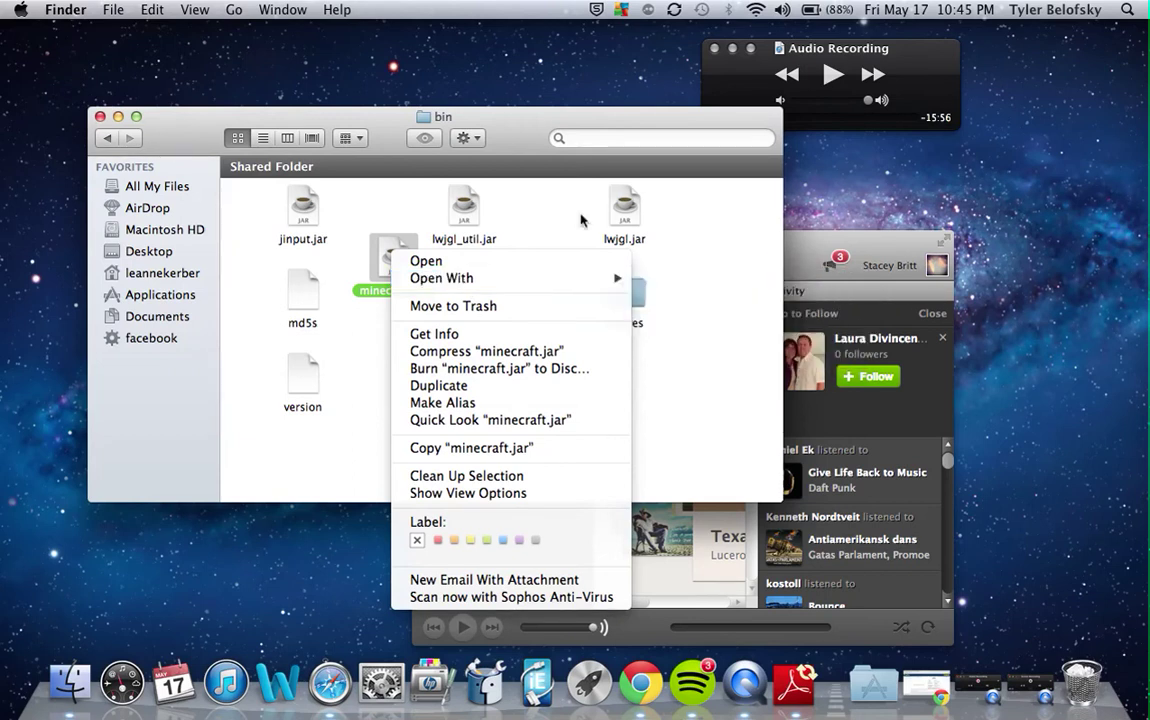
{"action": "left_click", "coordinate": [529, 223]}
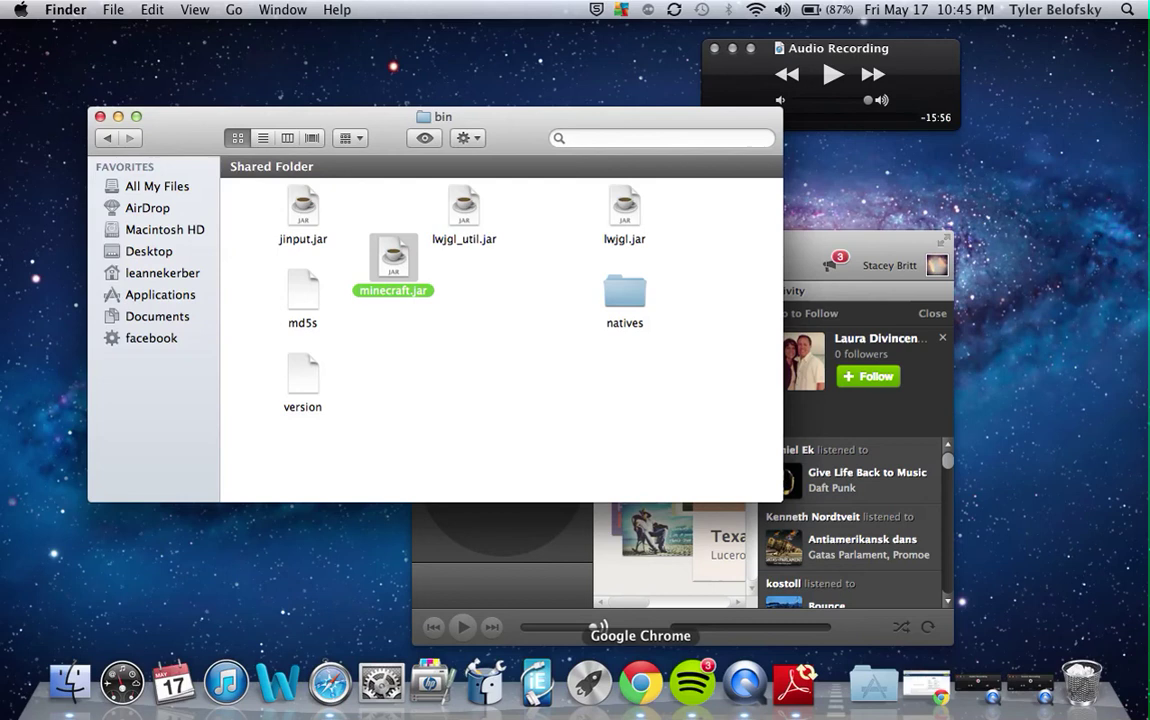
- After a brief Mission Control glance, begin a Spotlight search by entering 'META' toward META-INF
{"action": "key", "text": "ctrl+Up"}
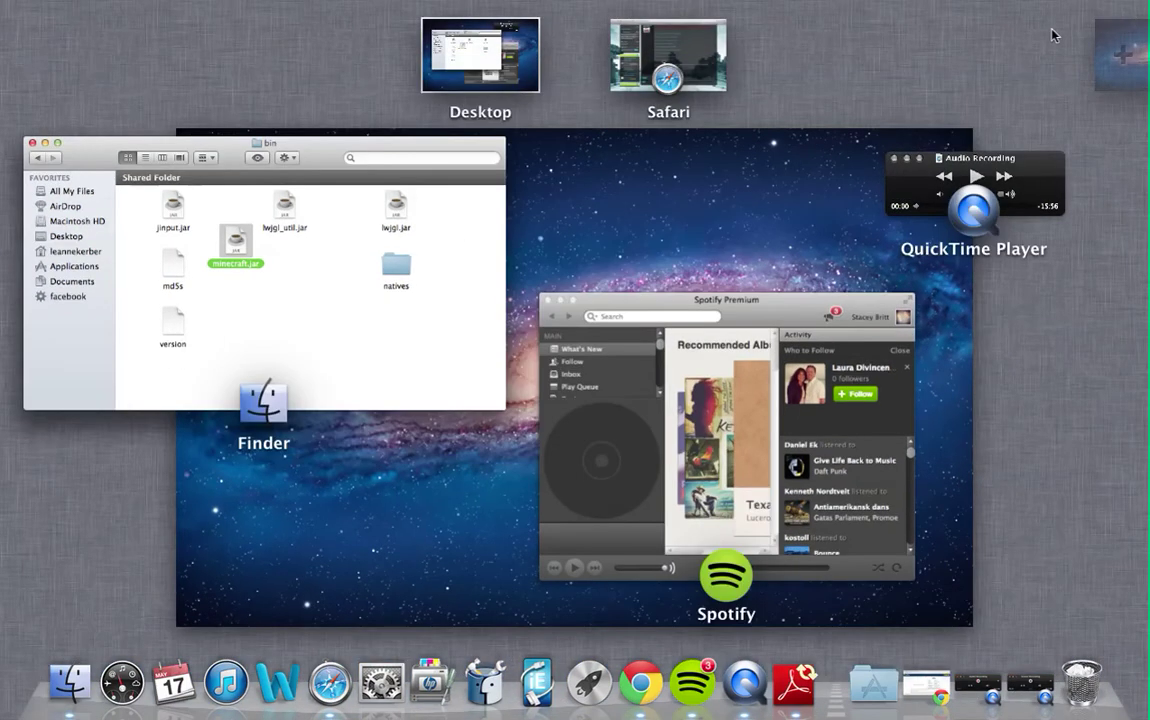
{"action": "key", "text": "ctrl+Up"}
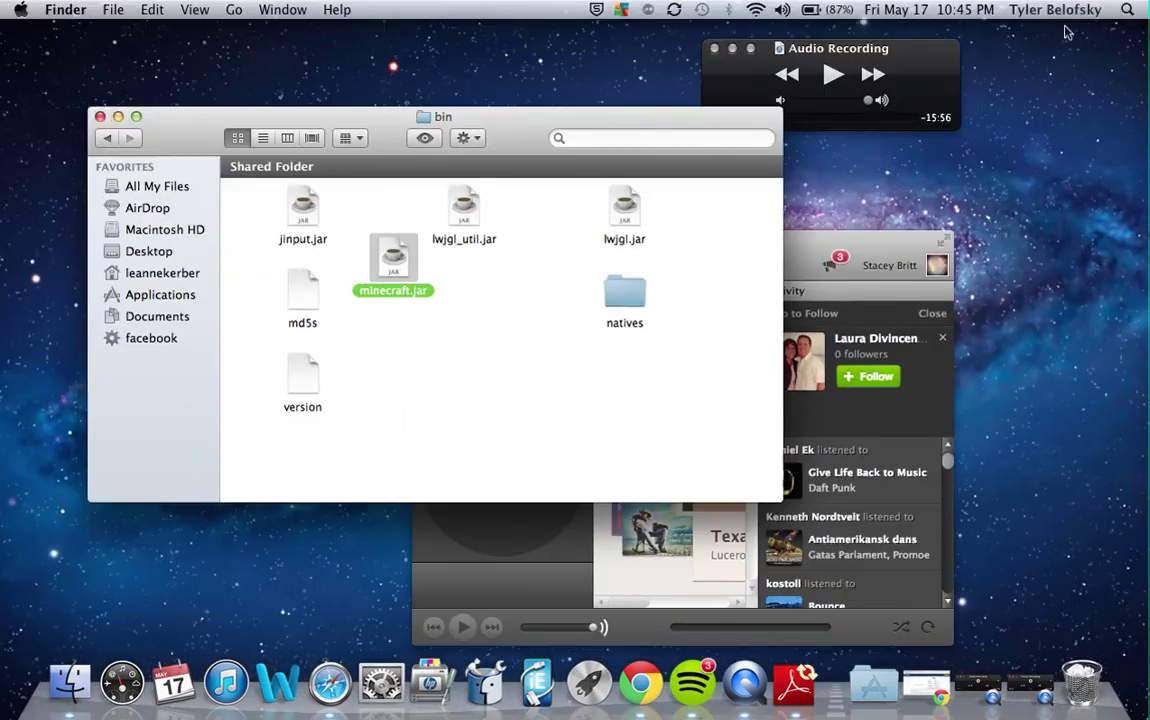
{"action": "left_click", "coordinate": [1128, 12]}
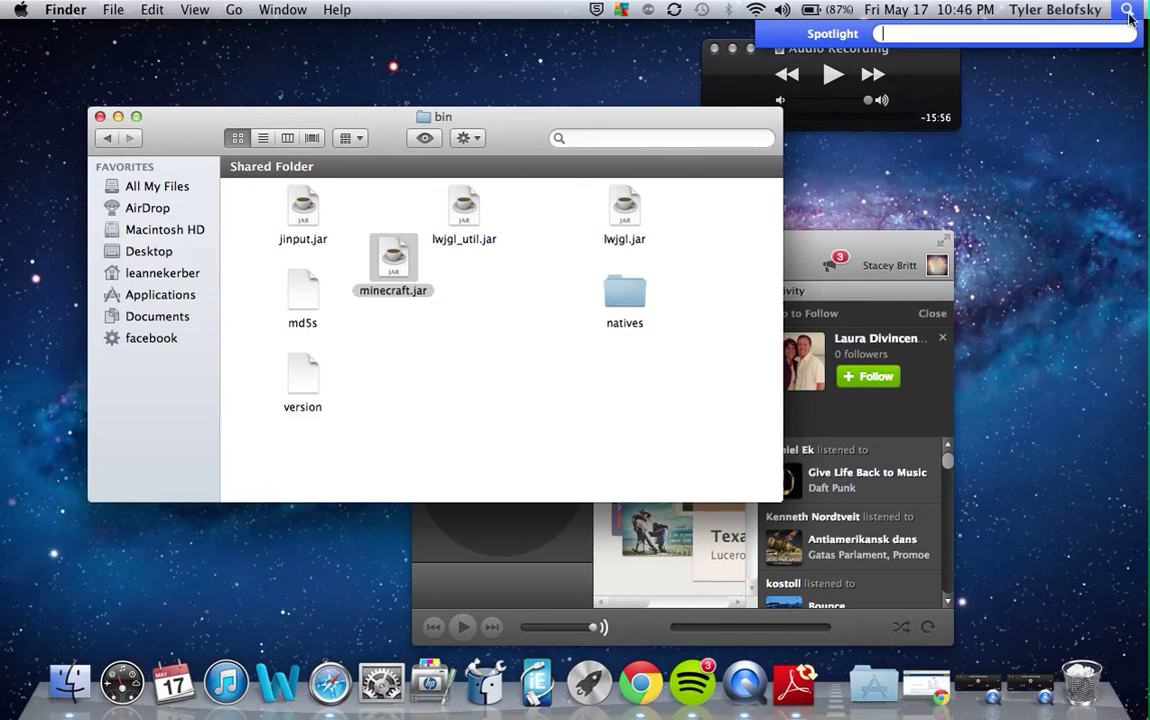
{"action": "type", "text": "M"}
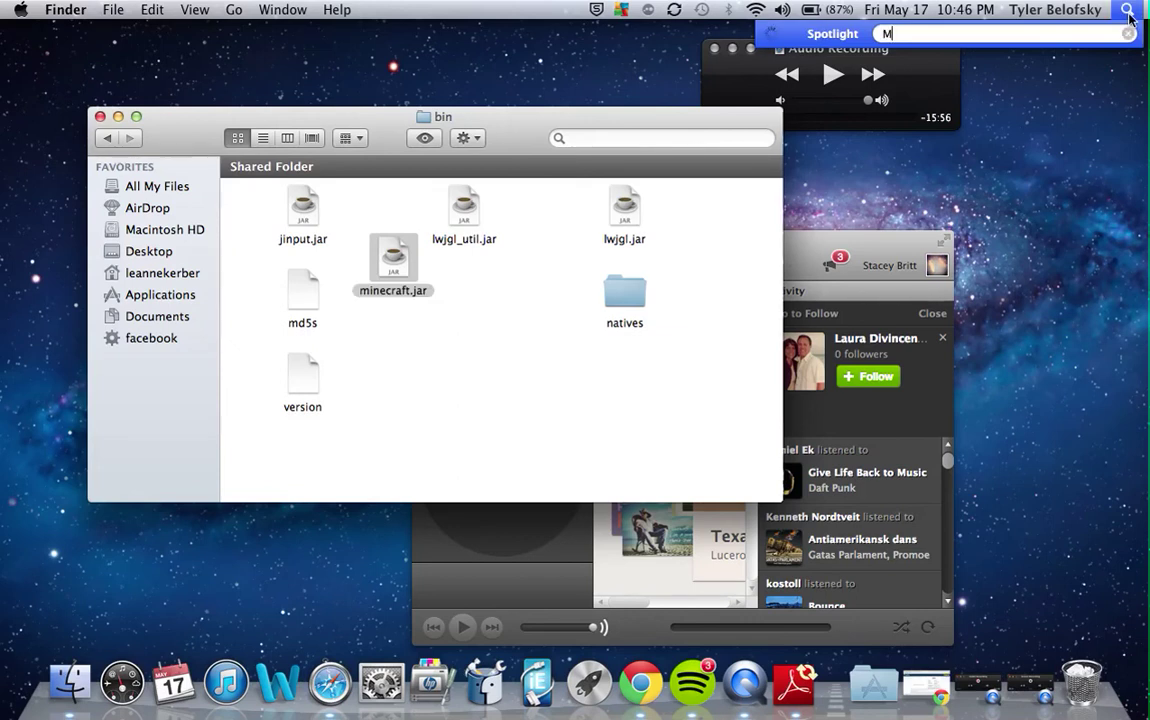
{"action": "type", "text": "ETA"}
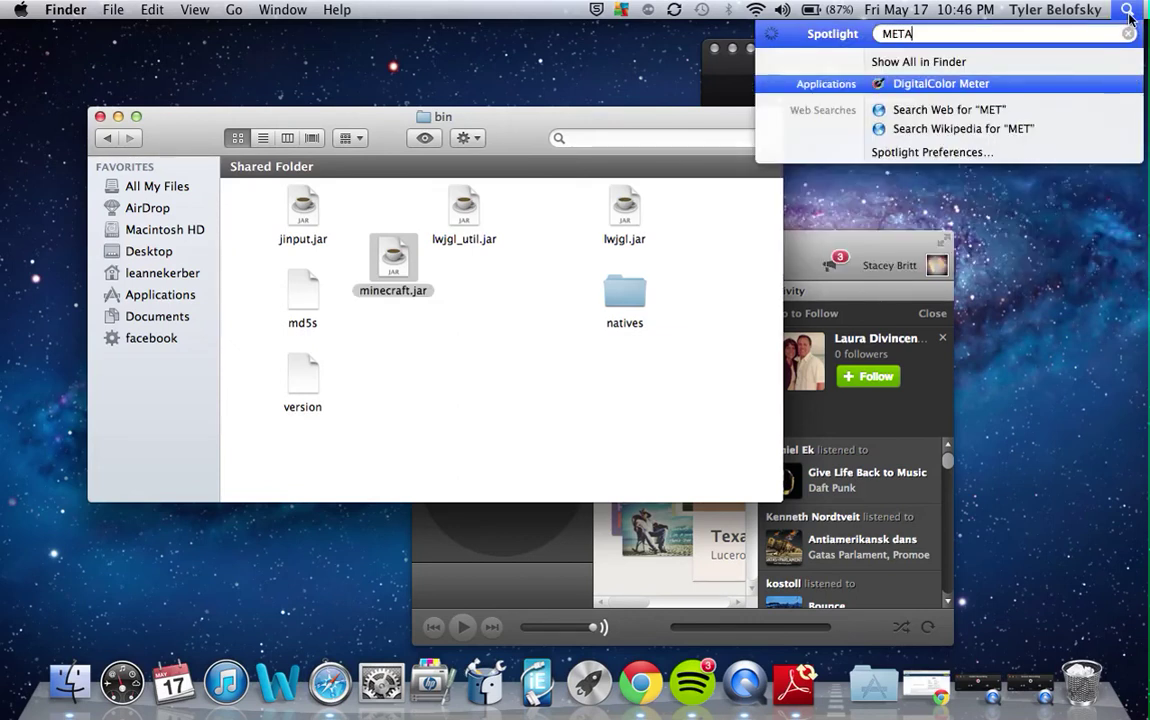